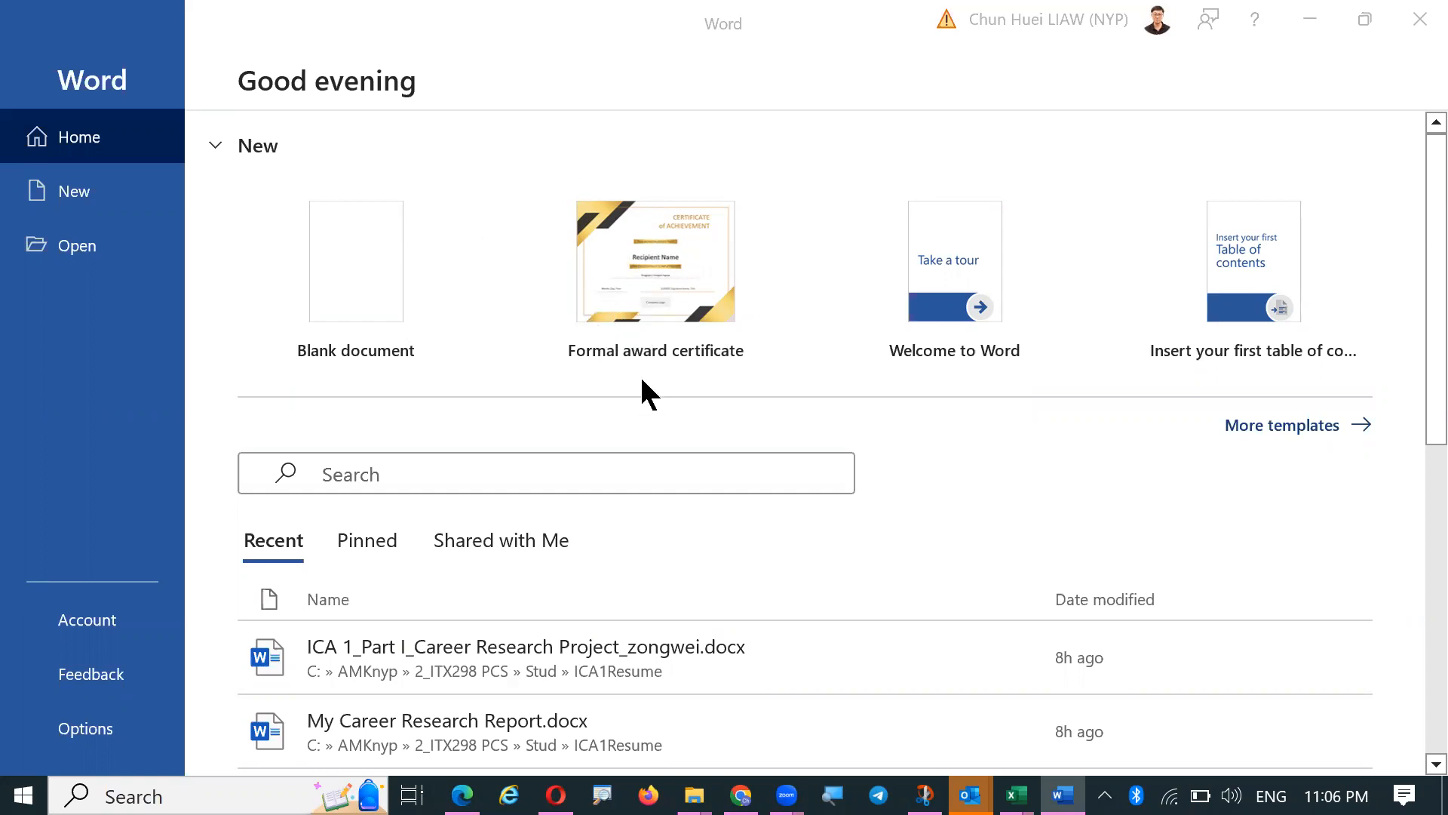
- Browse the full template gallery and open the details of the Formal award certificate template
click(1283, 429)
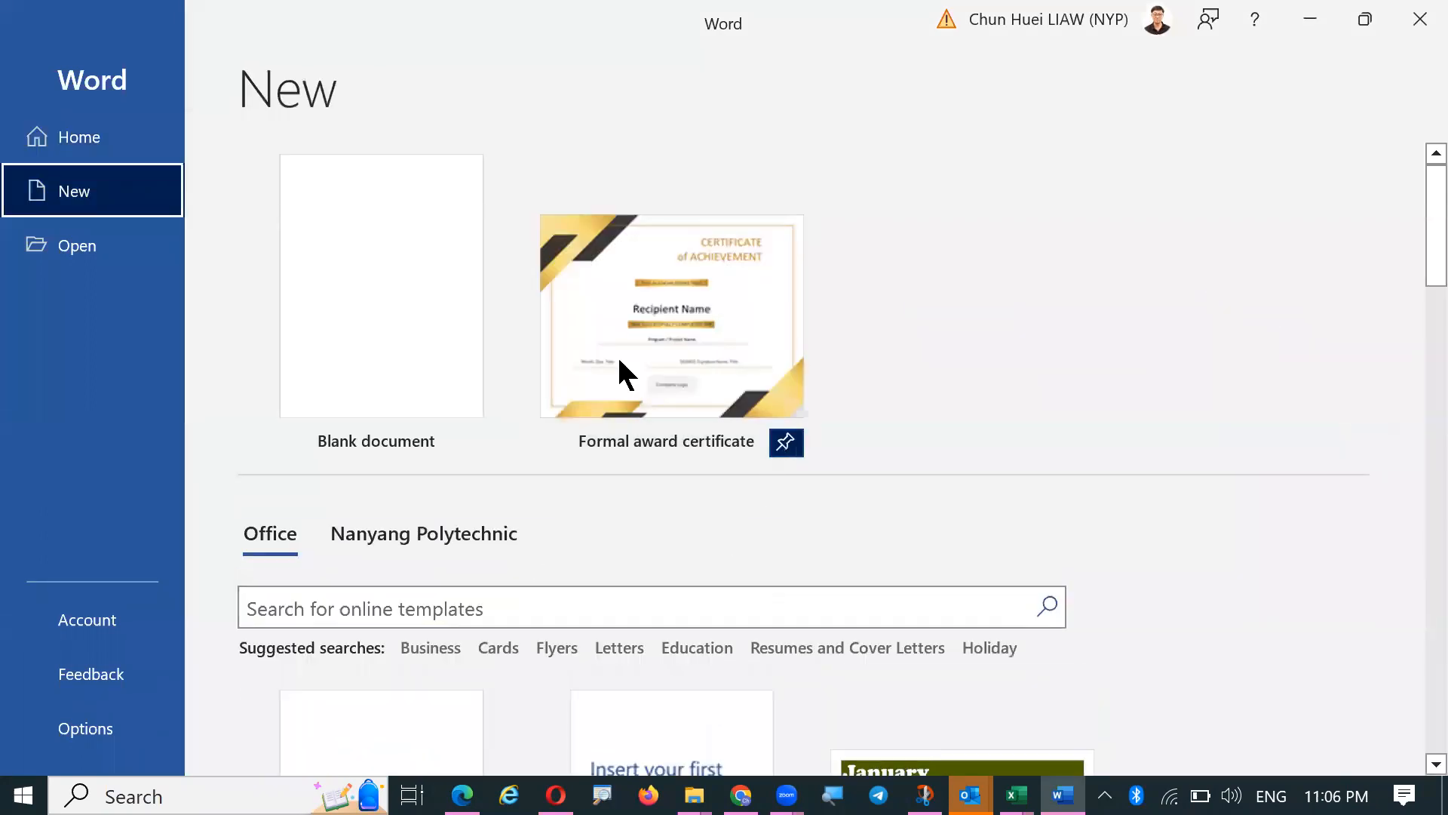
scroll(968, 574, down, 5)
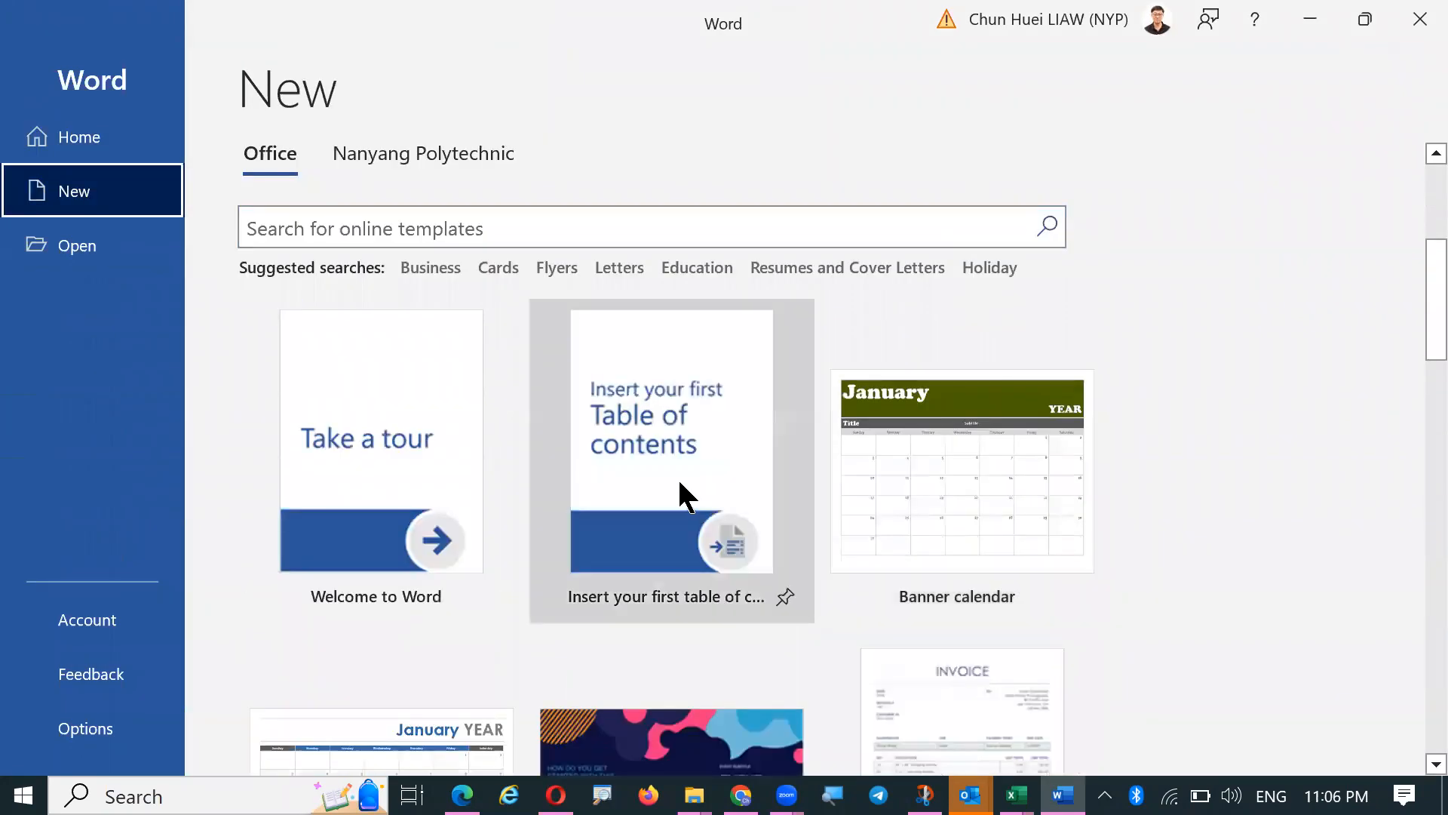
scroll(676, 481, down, 5)
scroll(676, 487, down, 3)
scroll(675, 486, up, 5)
scroll(669, 476, up, 5)
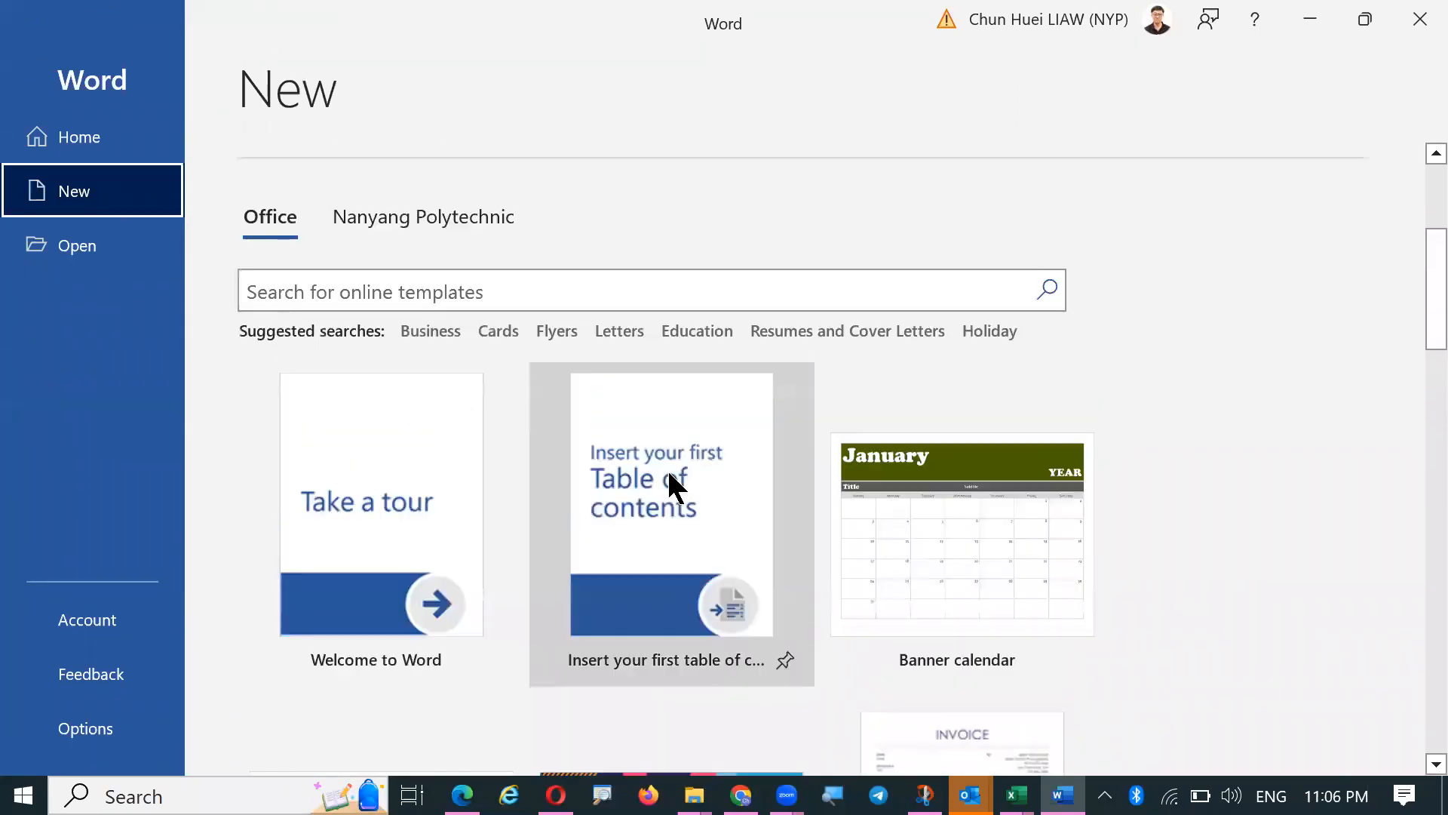
scroll(713, 413, up, 2)
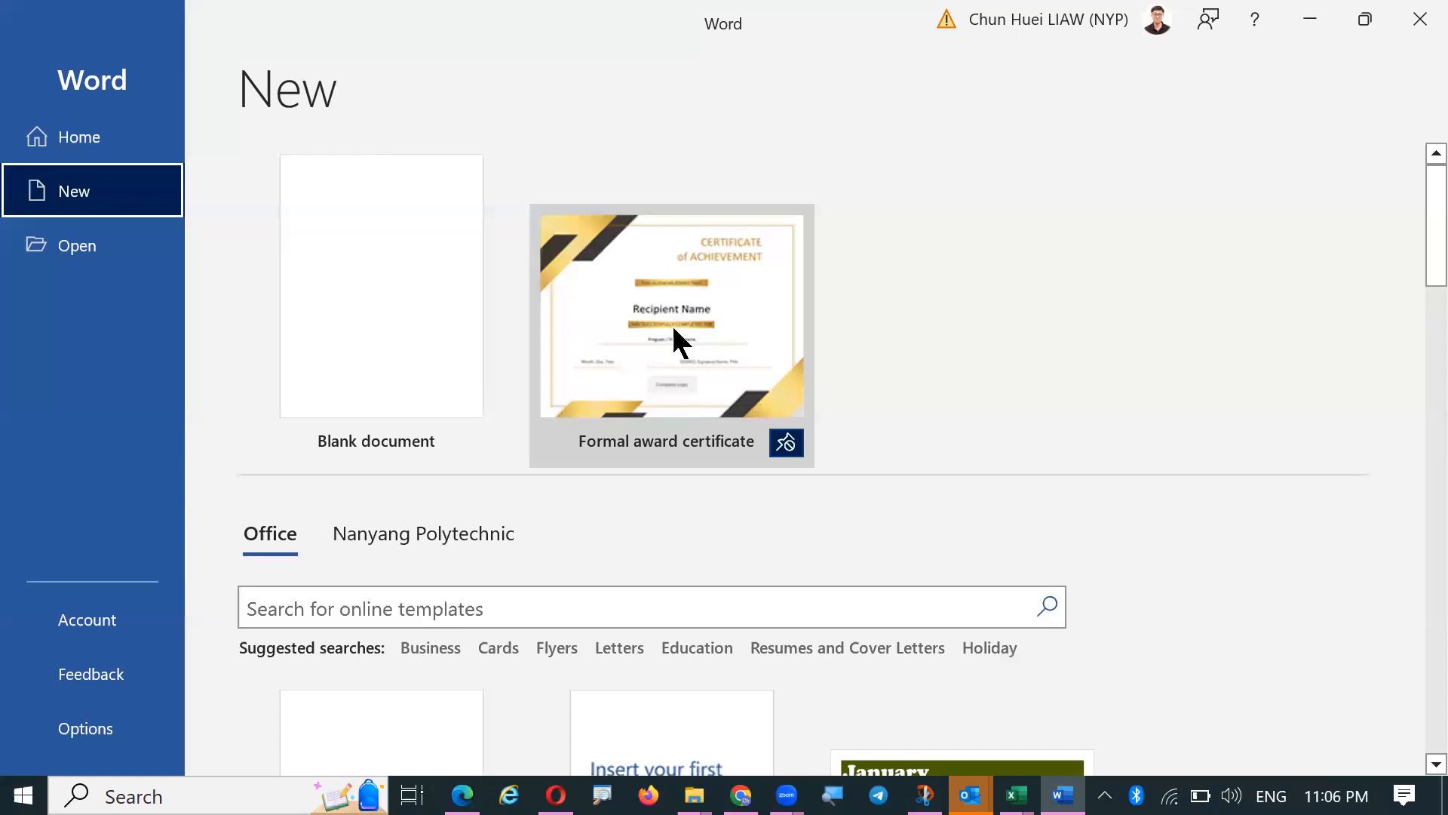
click(672, 327)
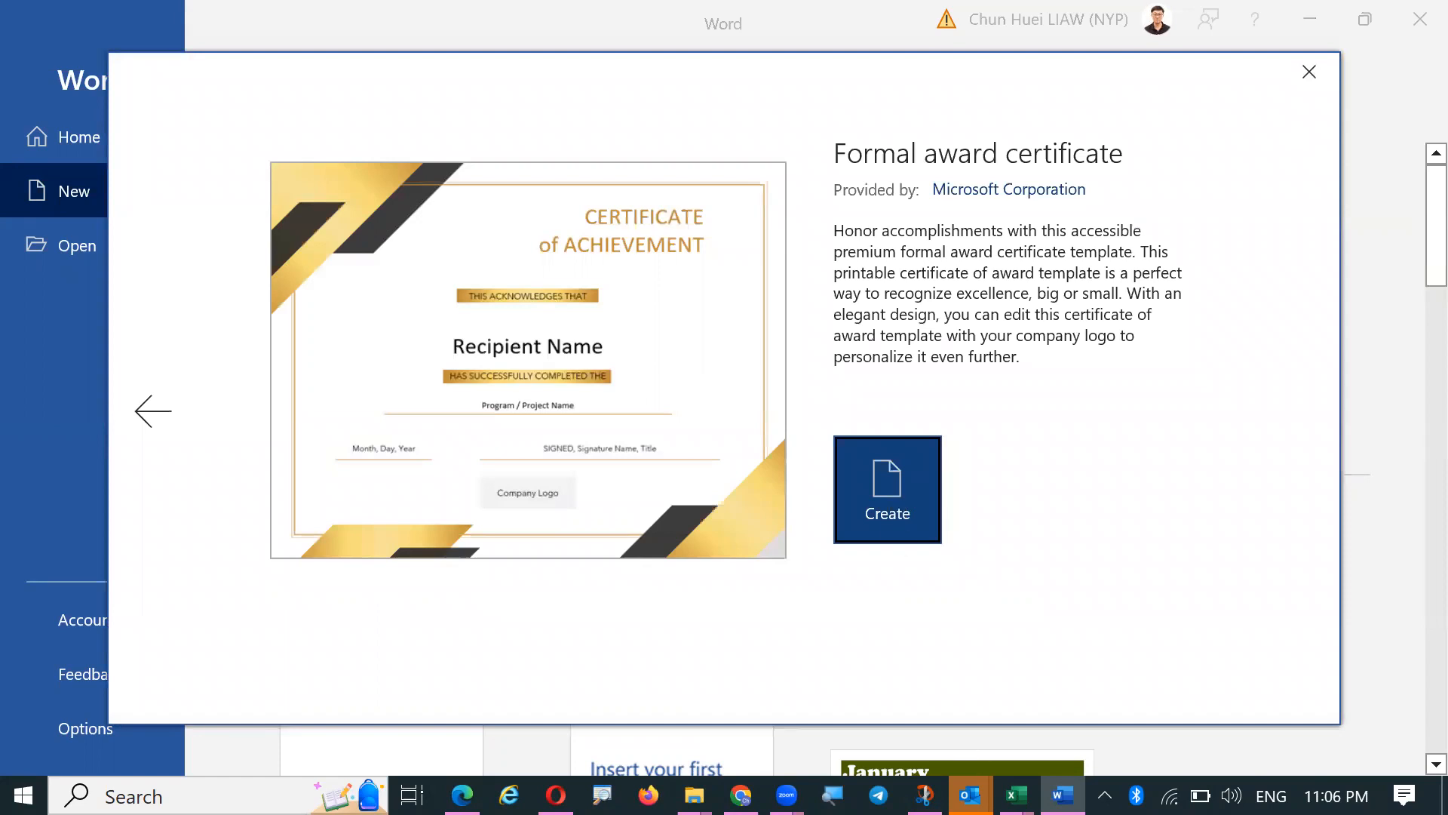
- Switch to Excel to review the program, date and recipient columns in EnrichmentClass.xlsx, and return to the certificate template in Word
click(1016, 795)
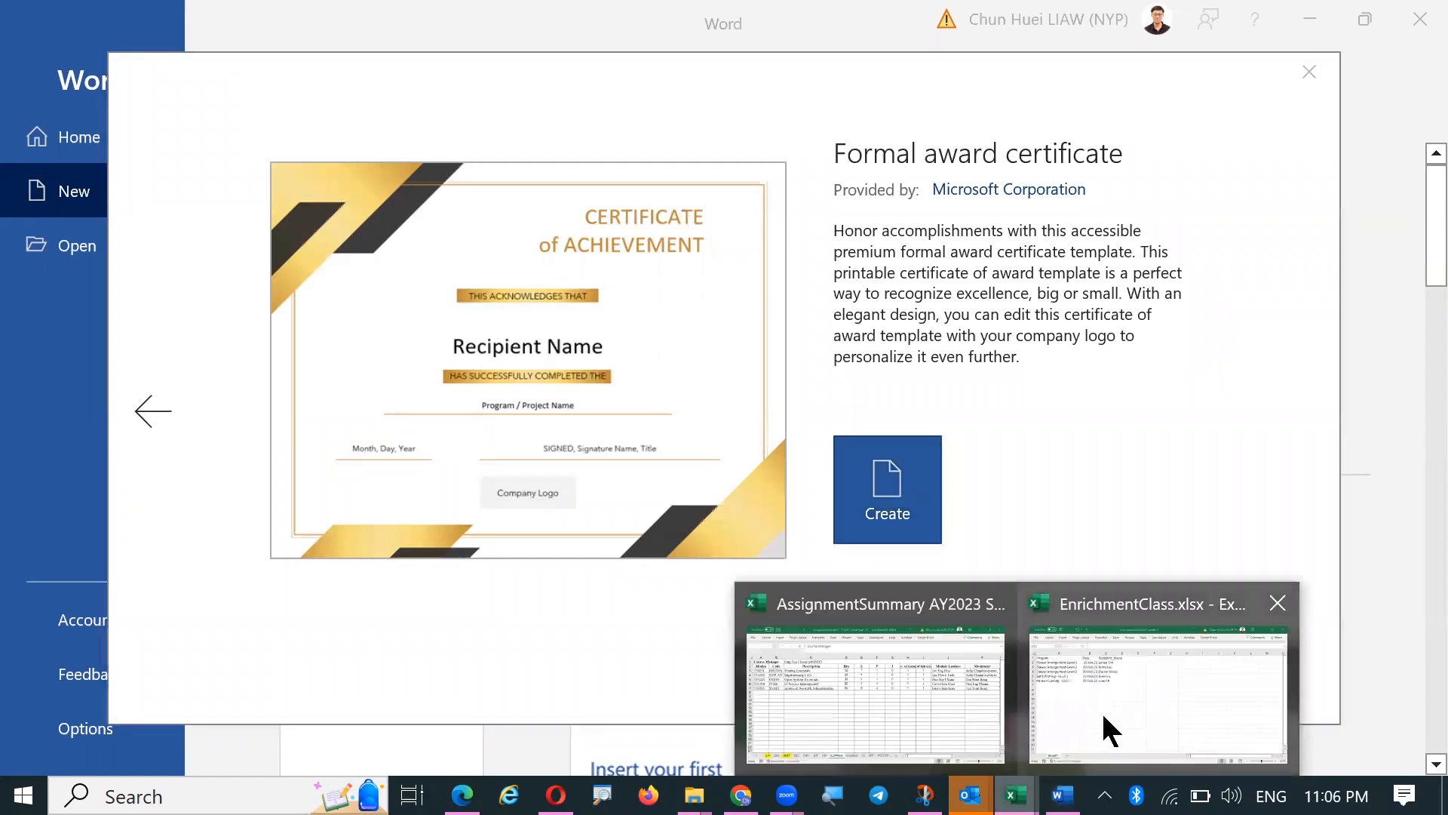
click(1101, 716)
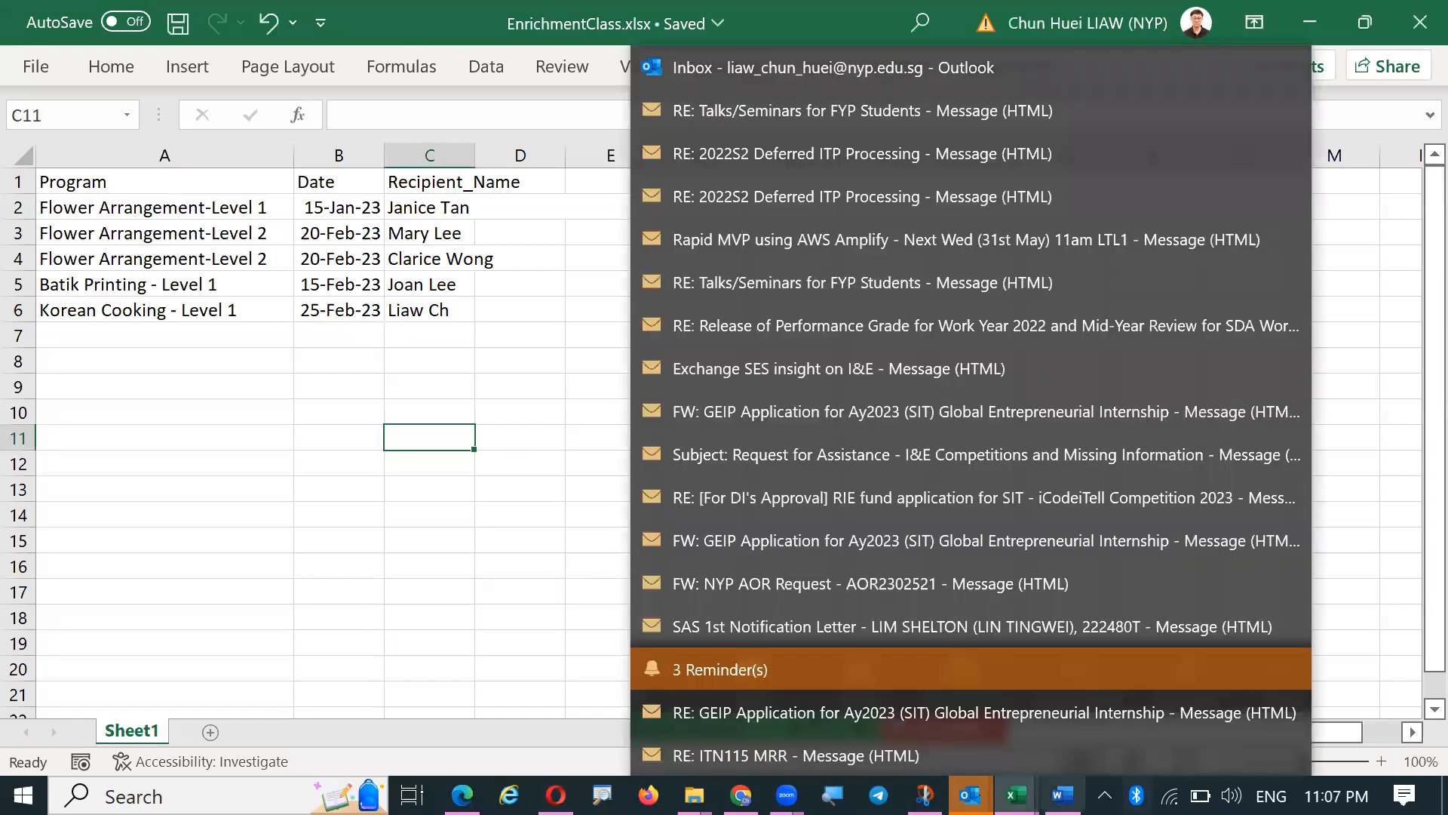
click(1063, 795)
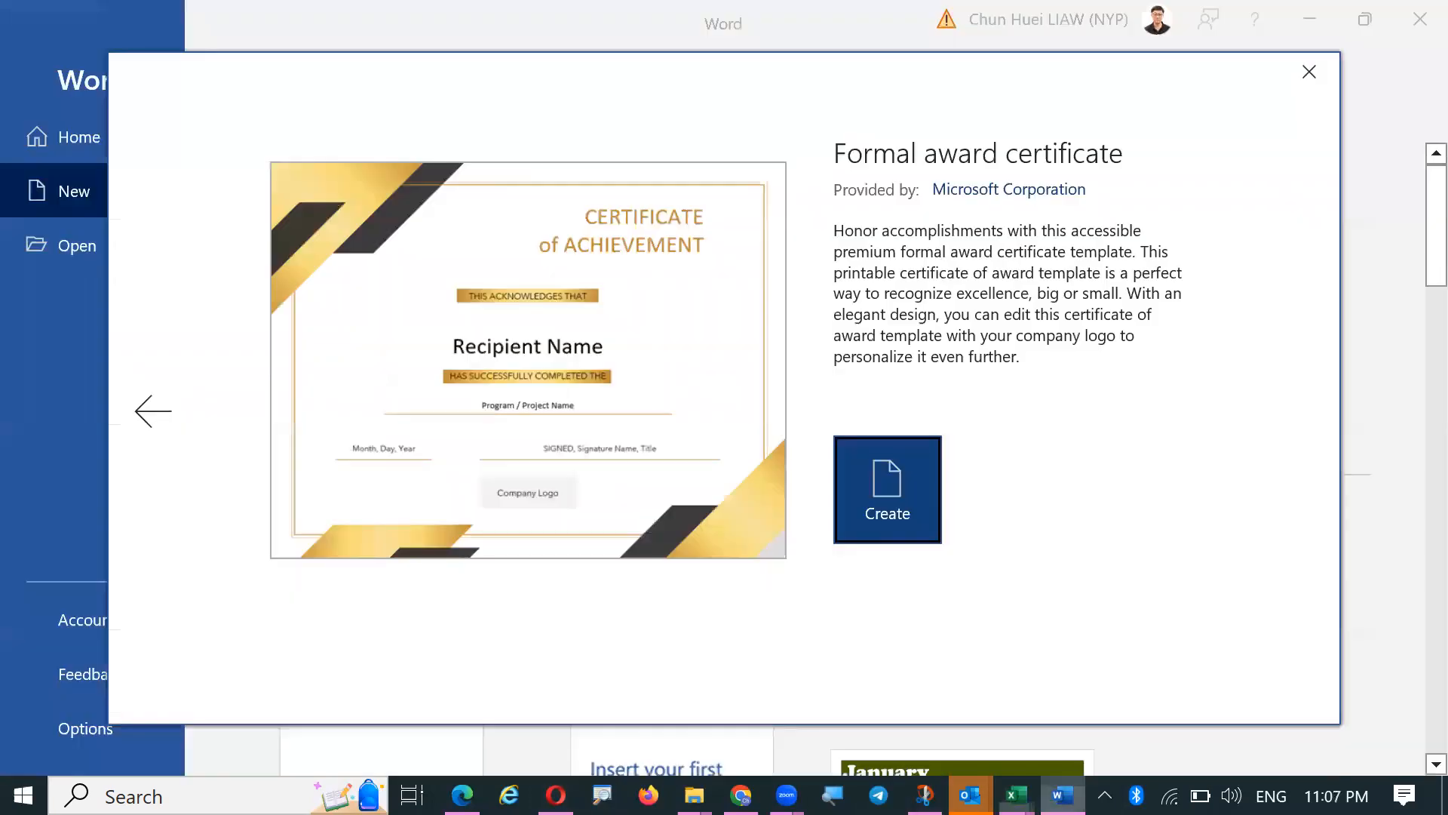
- Create a new document from the Formal award certificate template and look over its placeholder text
click(892, 491)
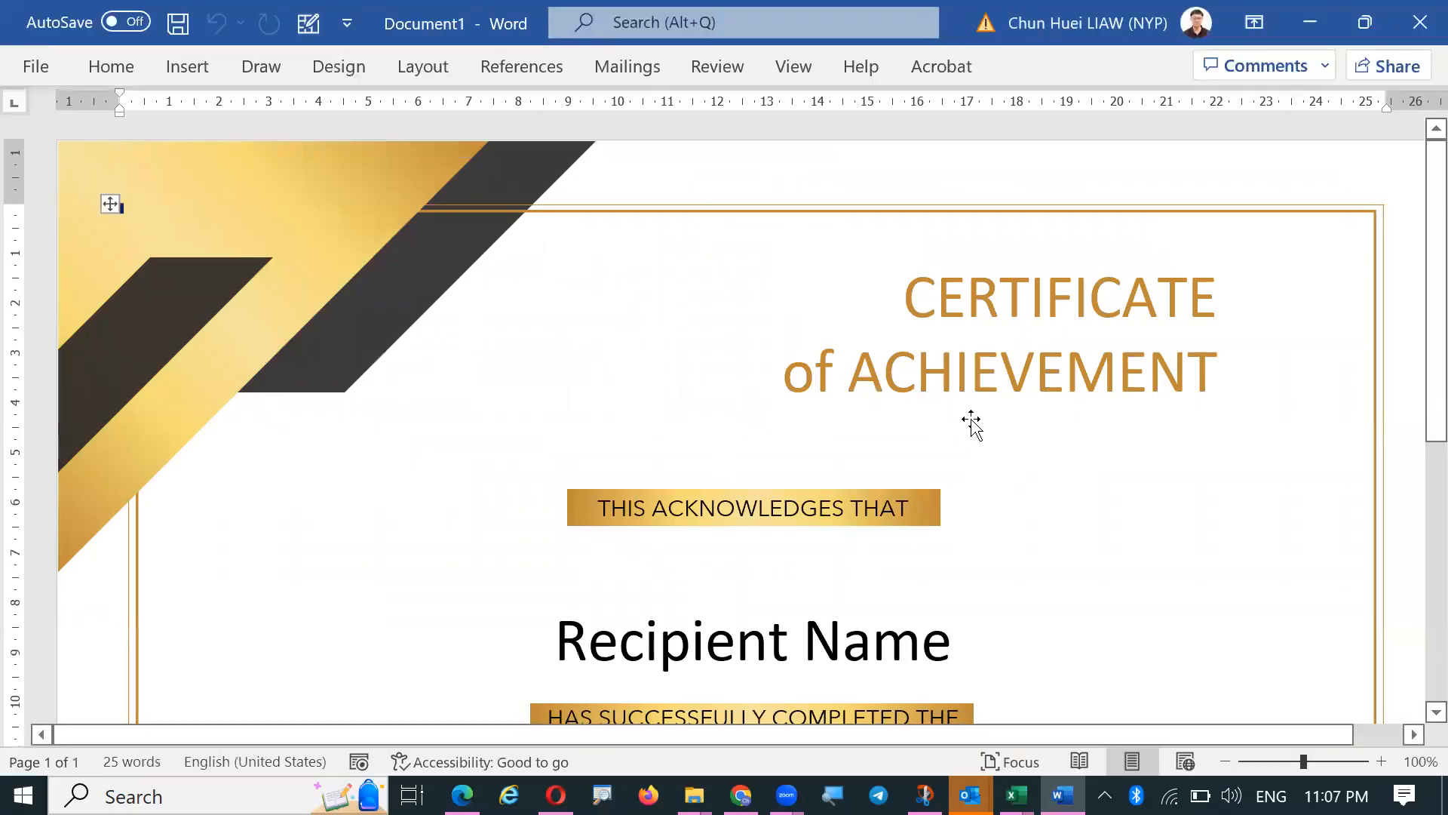
scroll(971, 422, down, 5)
scroll(971, 422, down, 1)
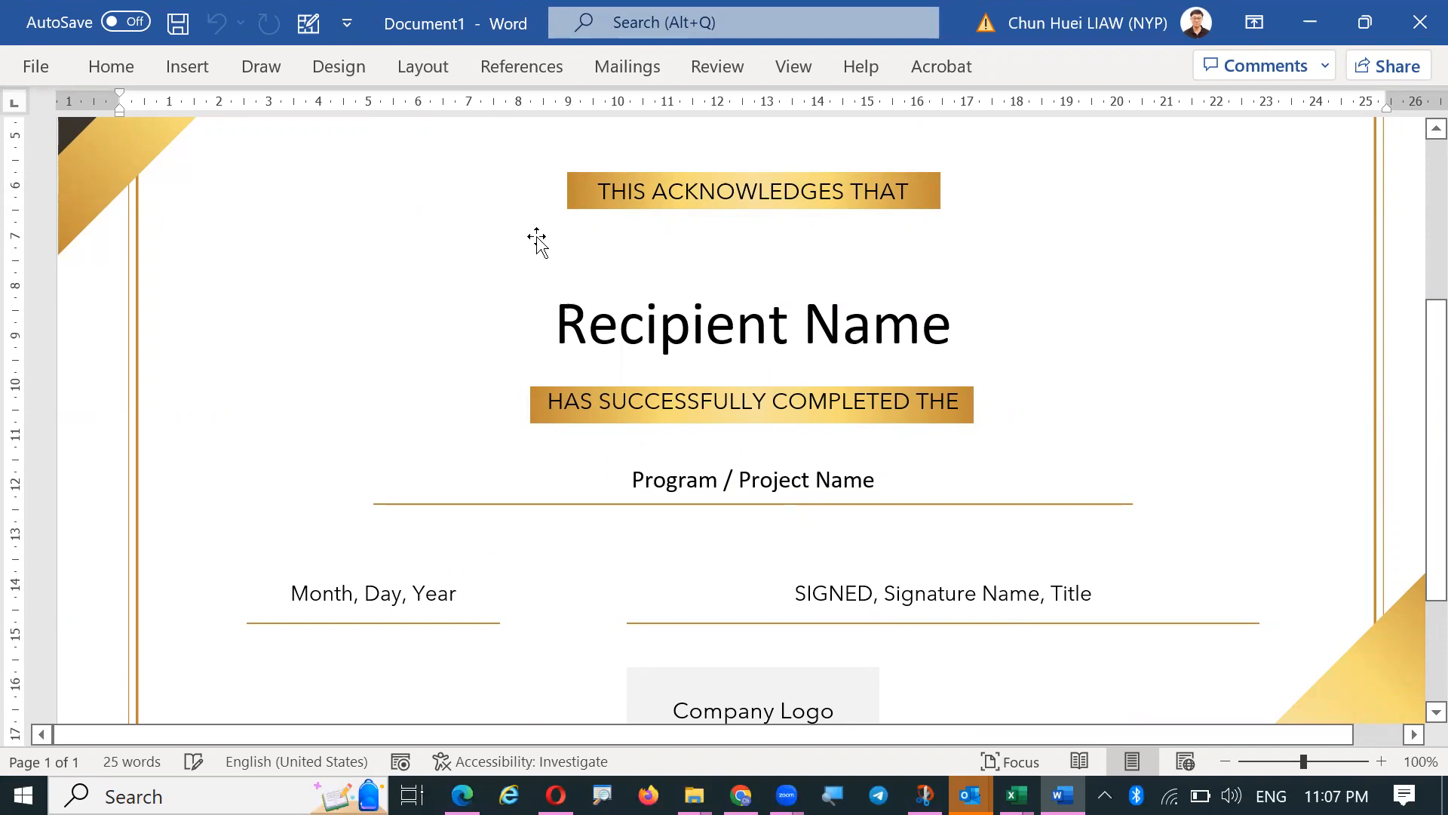
- Start the step-by-step mail merge wizard with Letters as the document type and the current document as the starting document
click(635, 66)
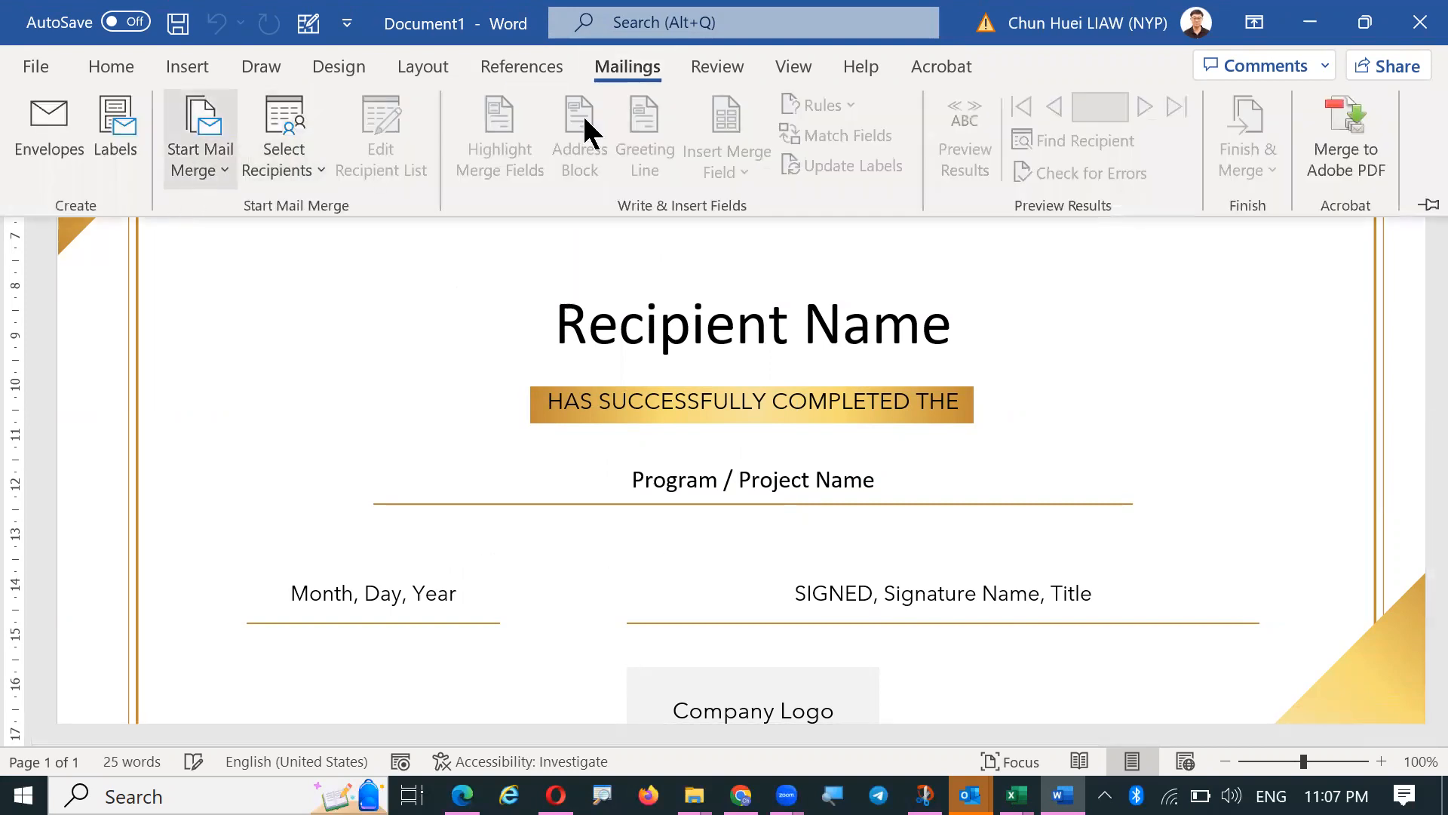
click(202, 154)
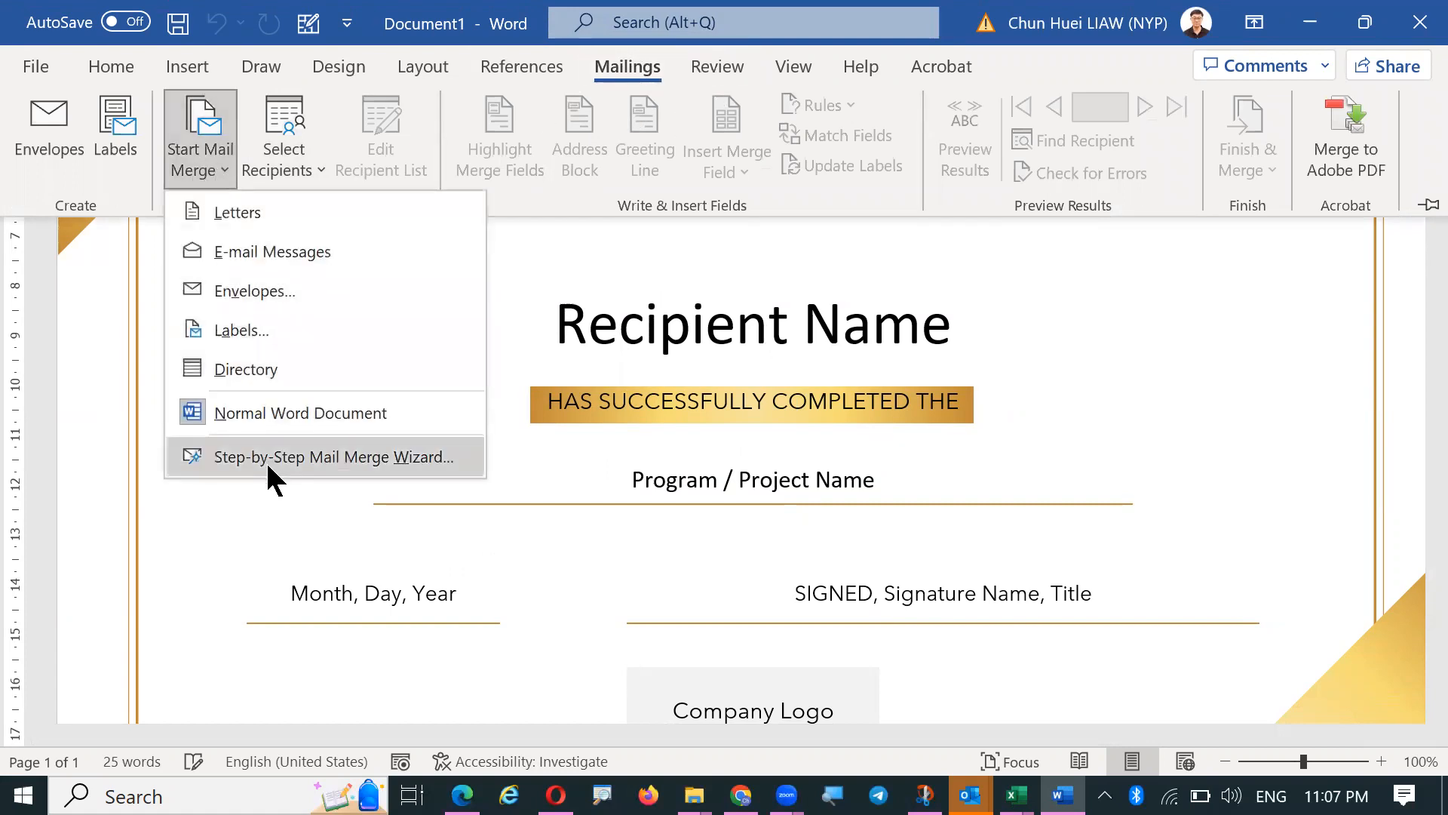
click(340, 457)
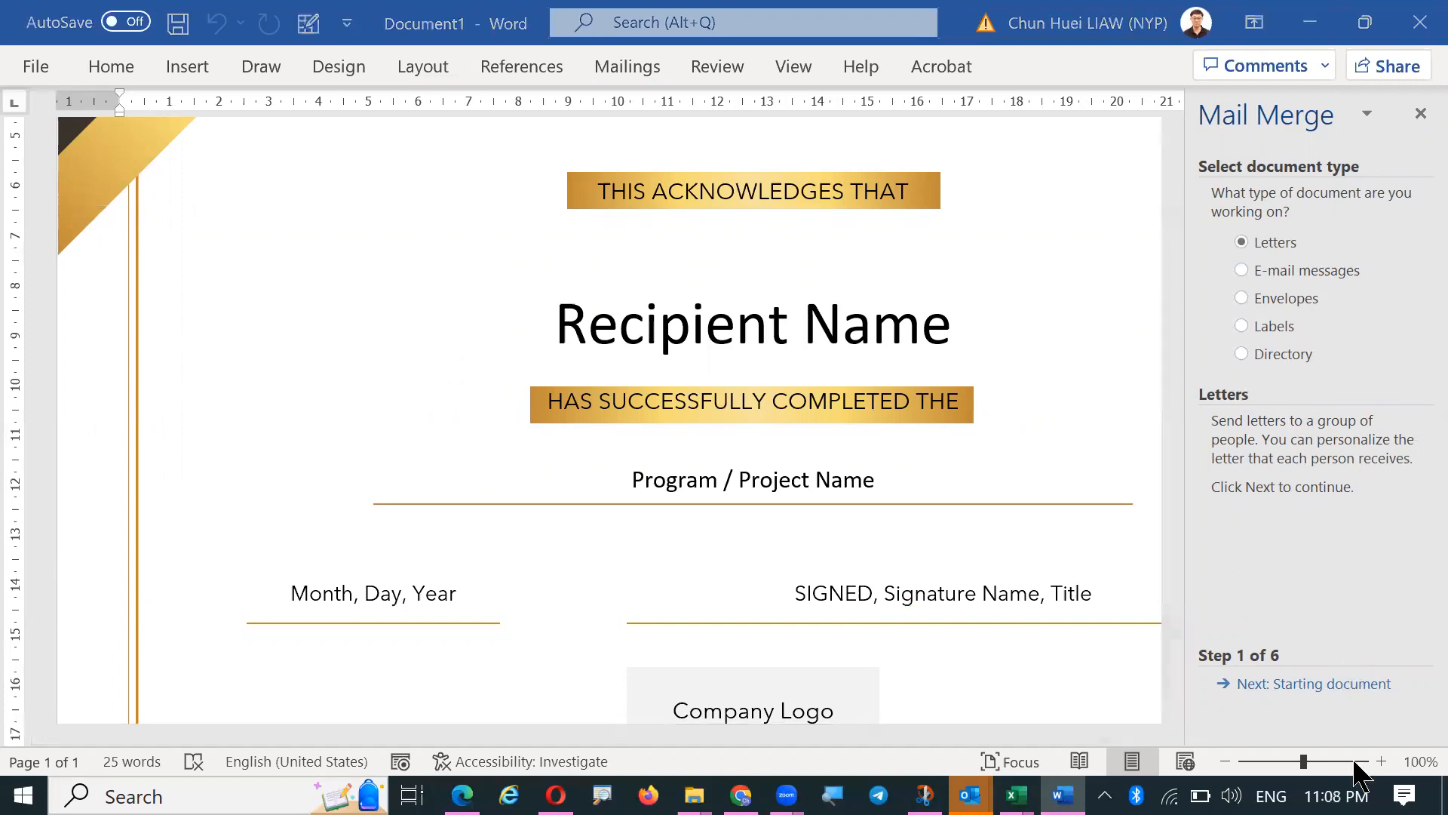
click(1316, 683)
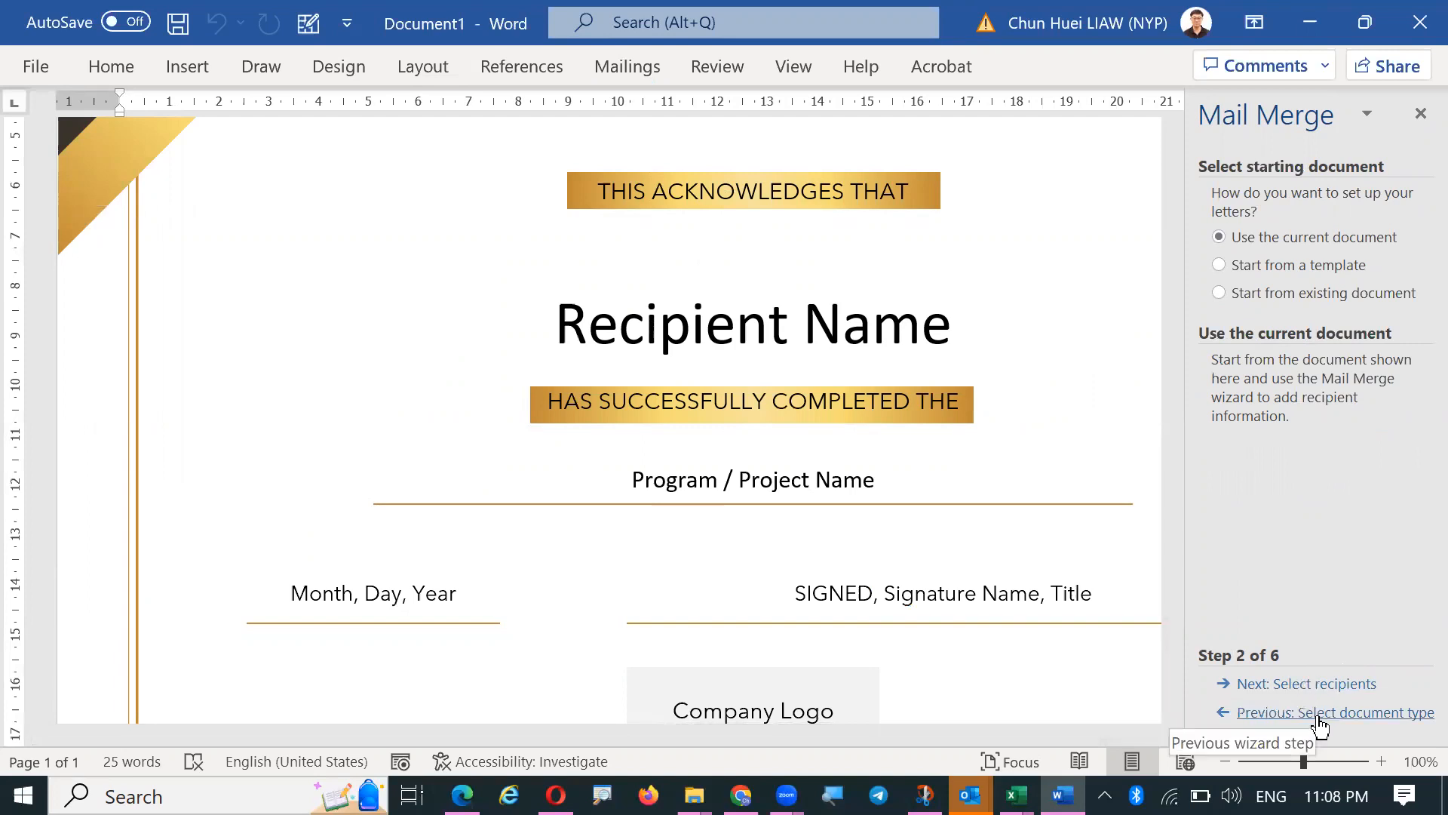
click(1306, 684)
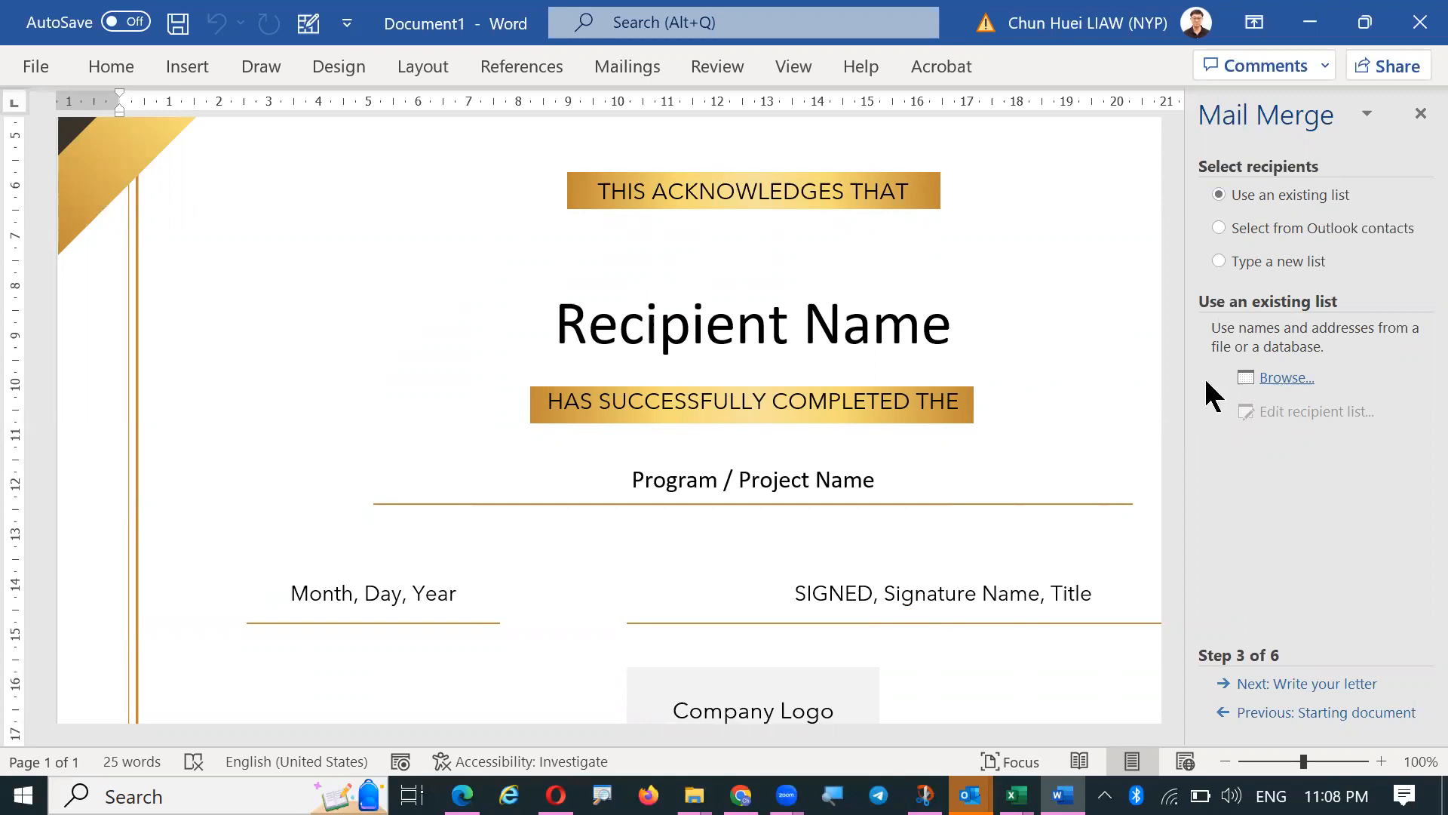
- Load Sheet1$ of EnrichmentClass.xlsx as the existing recipient list, treating the first row as column headers
click(1283, 378)
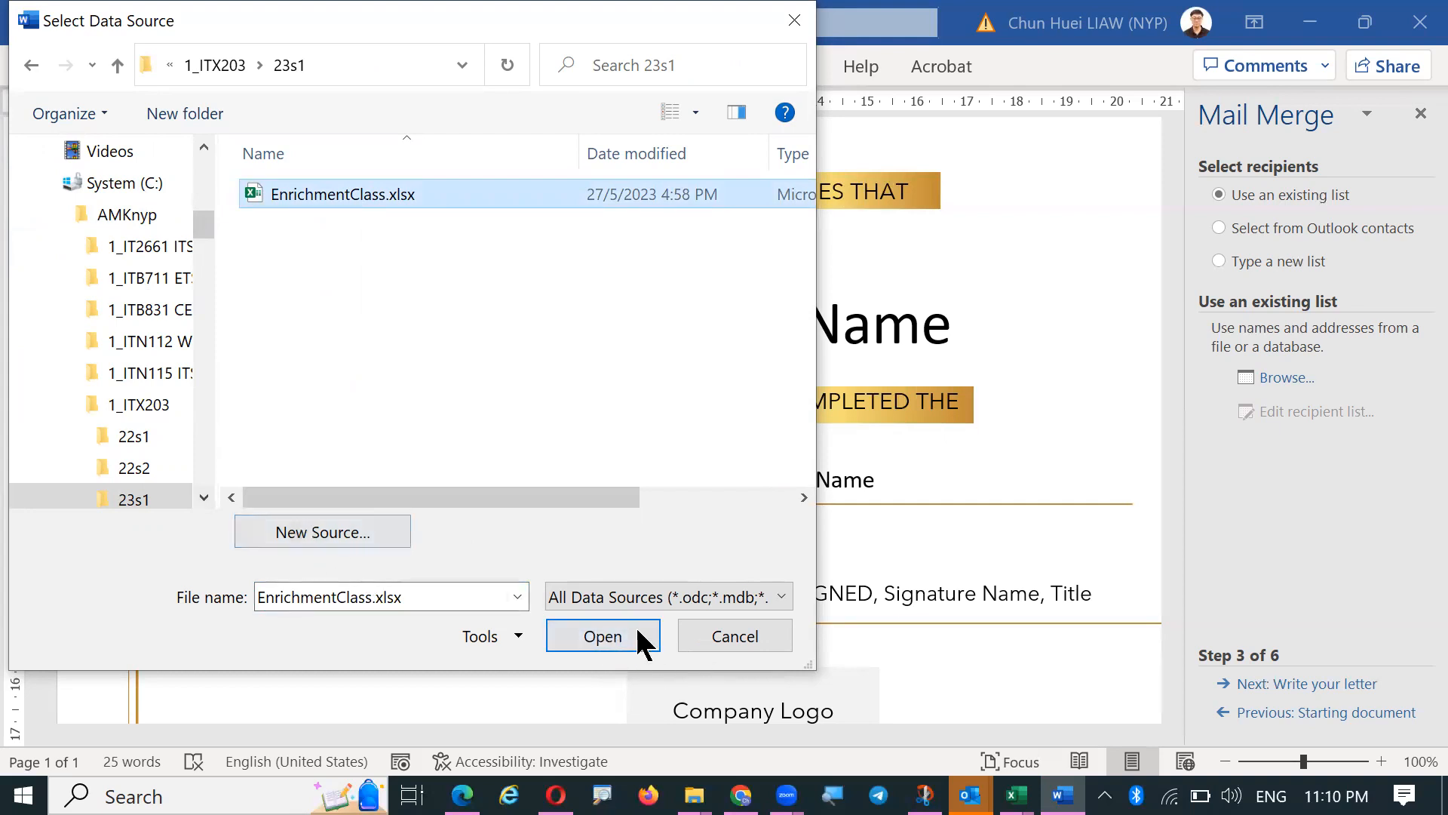
click(610, 633)
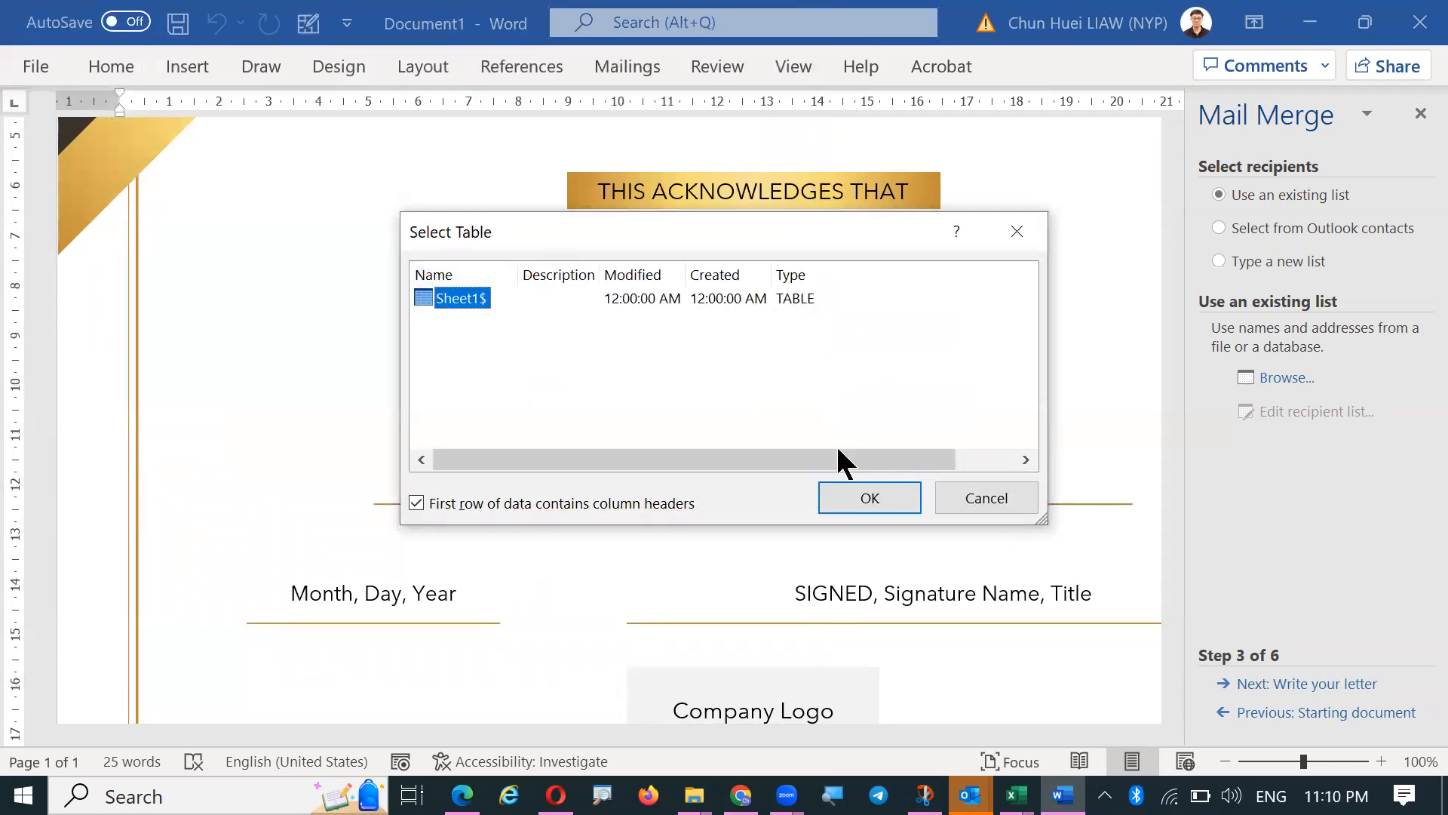
click(863, 498)
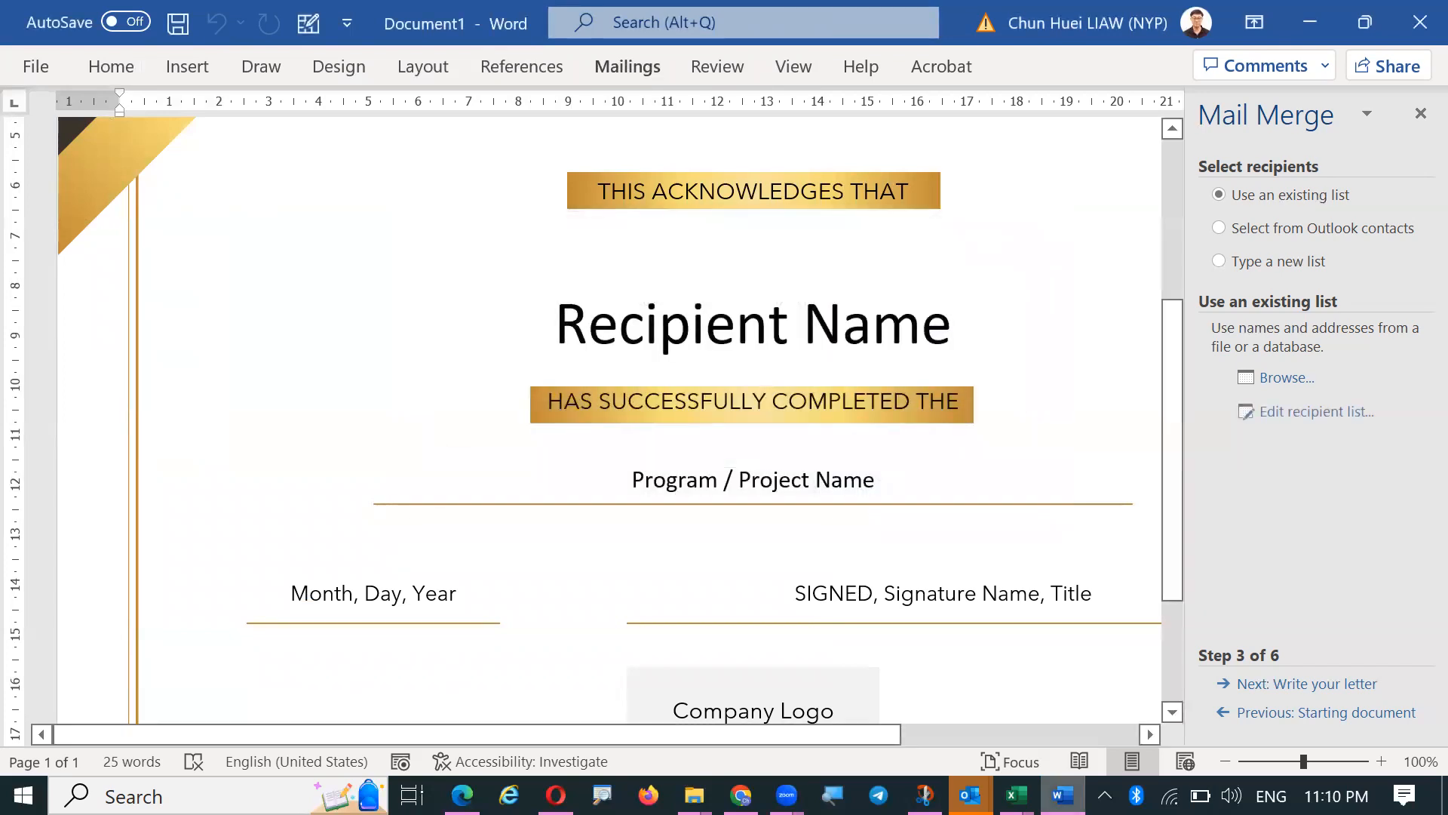
- Compare the merge recipients with the EnrichmentClass.xlsx sheet in Excel, and accept the full list in Word to proceed to writing the letter
mouse_move(1016, 796)
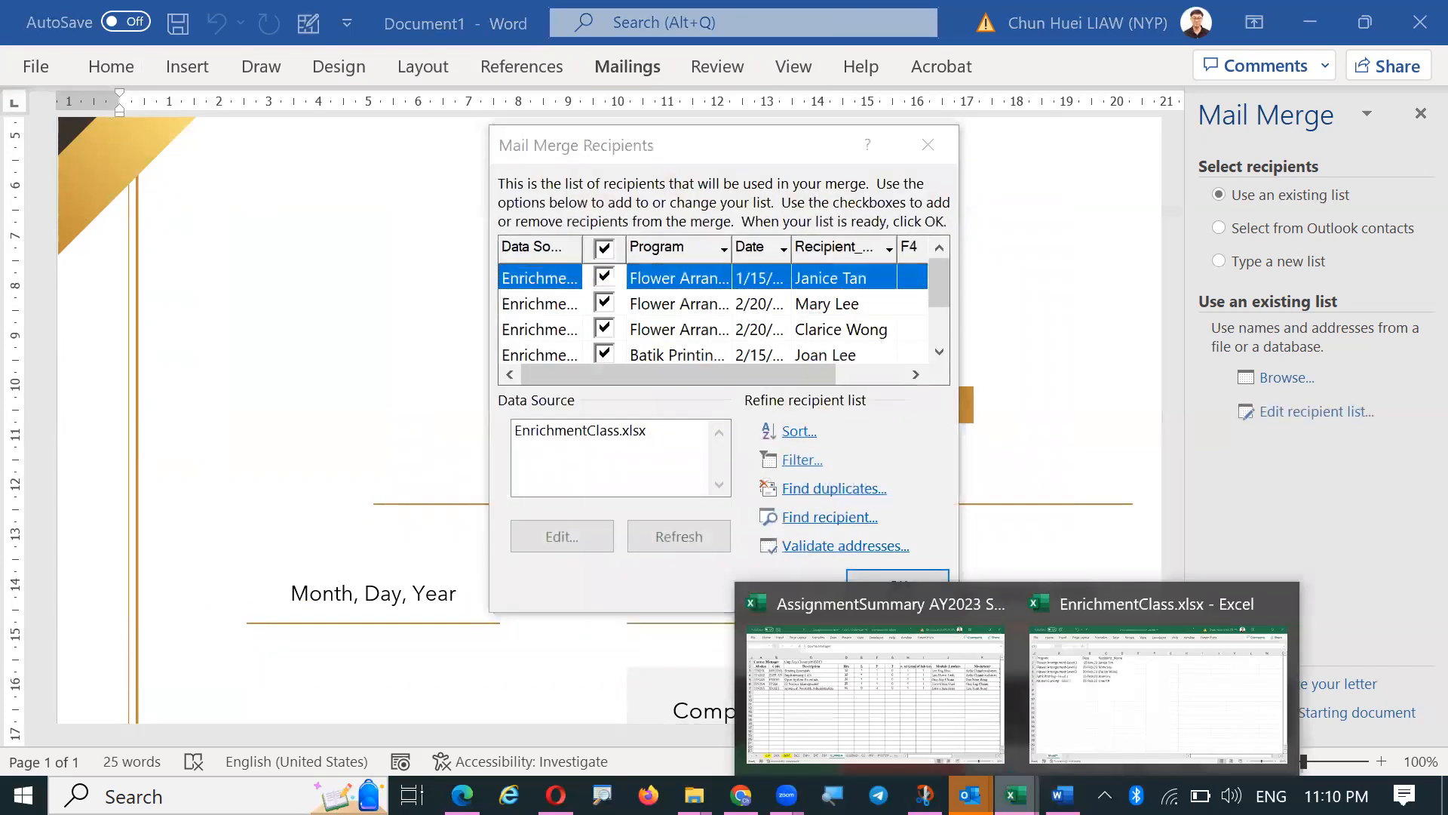
click(1109, 708)
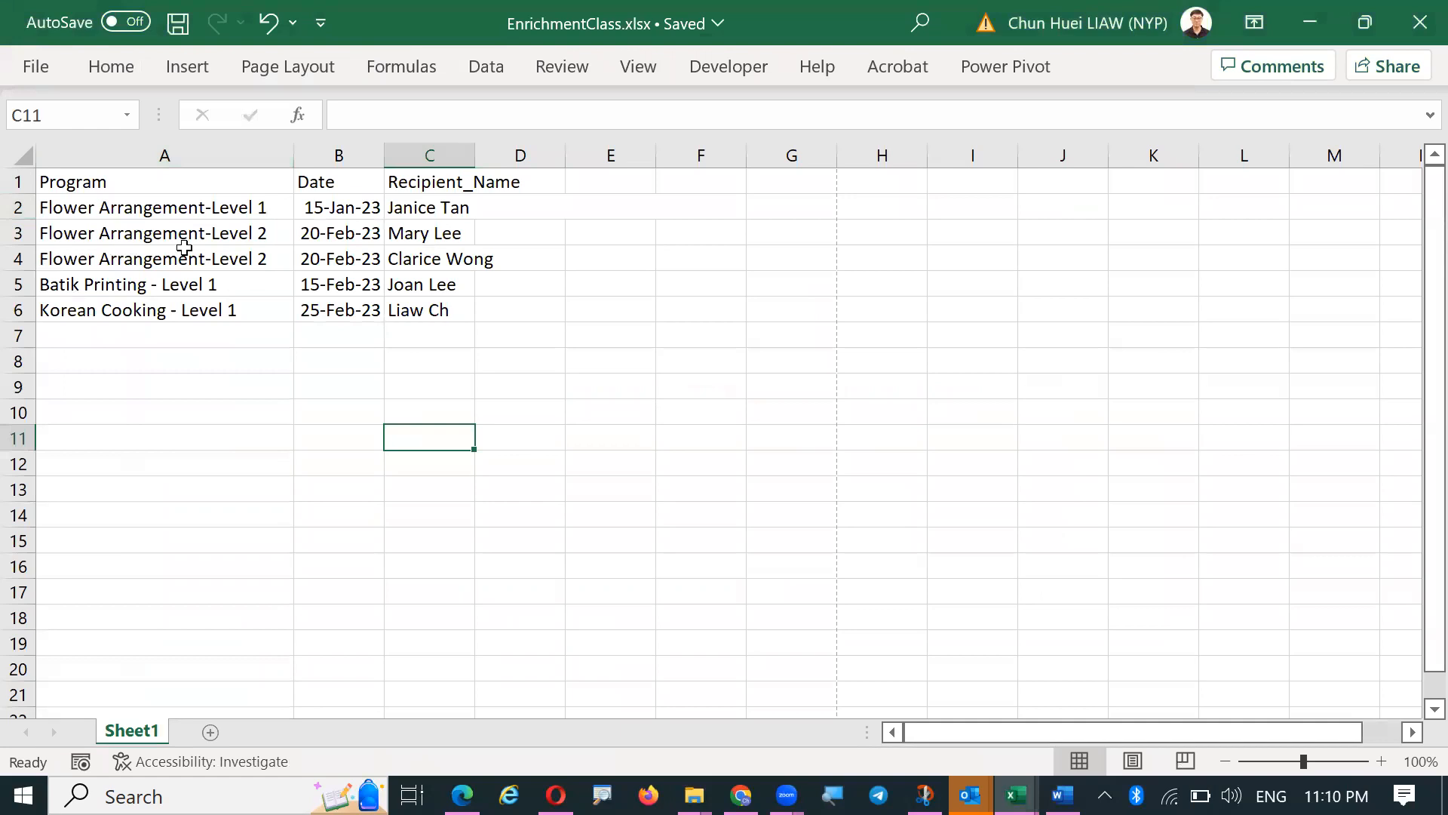
click(1309, 30)
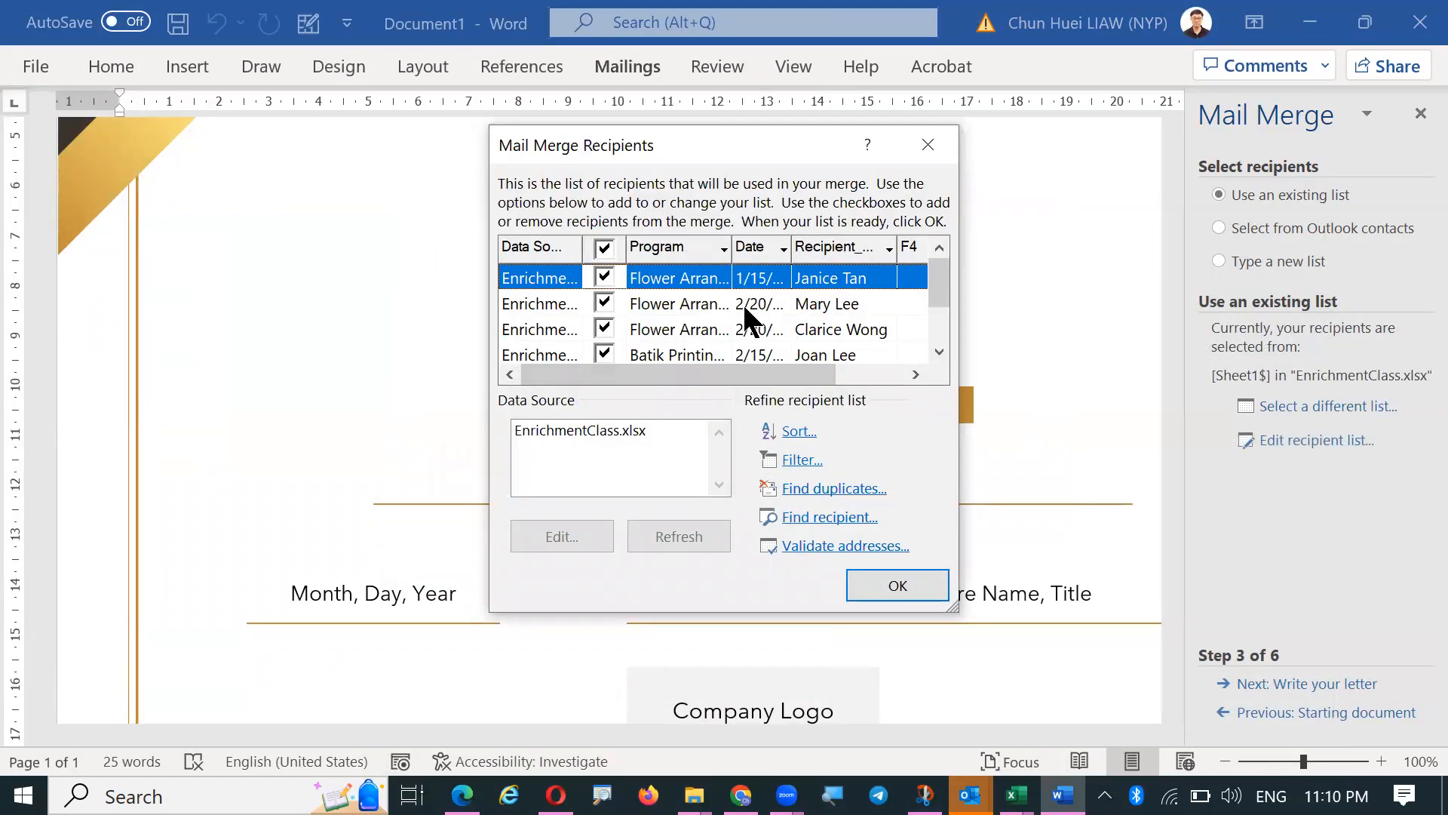
click(917, 582)
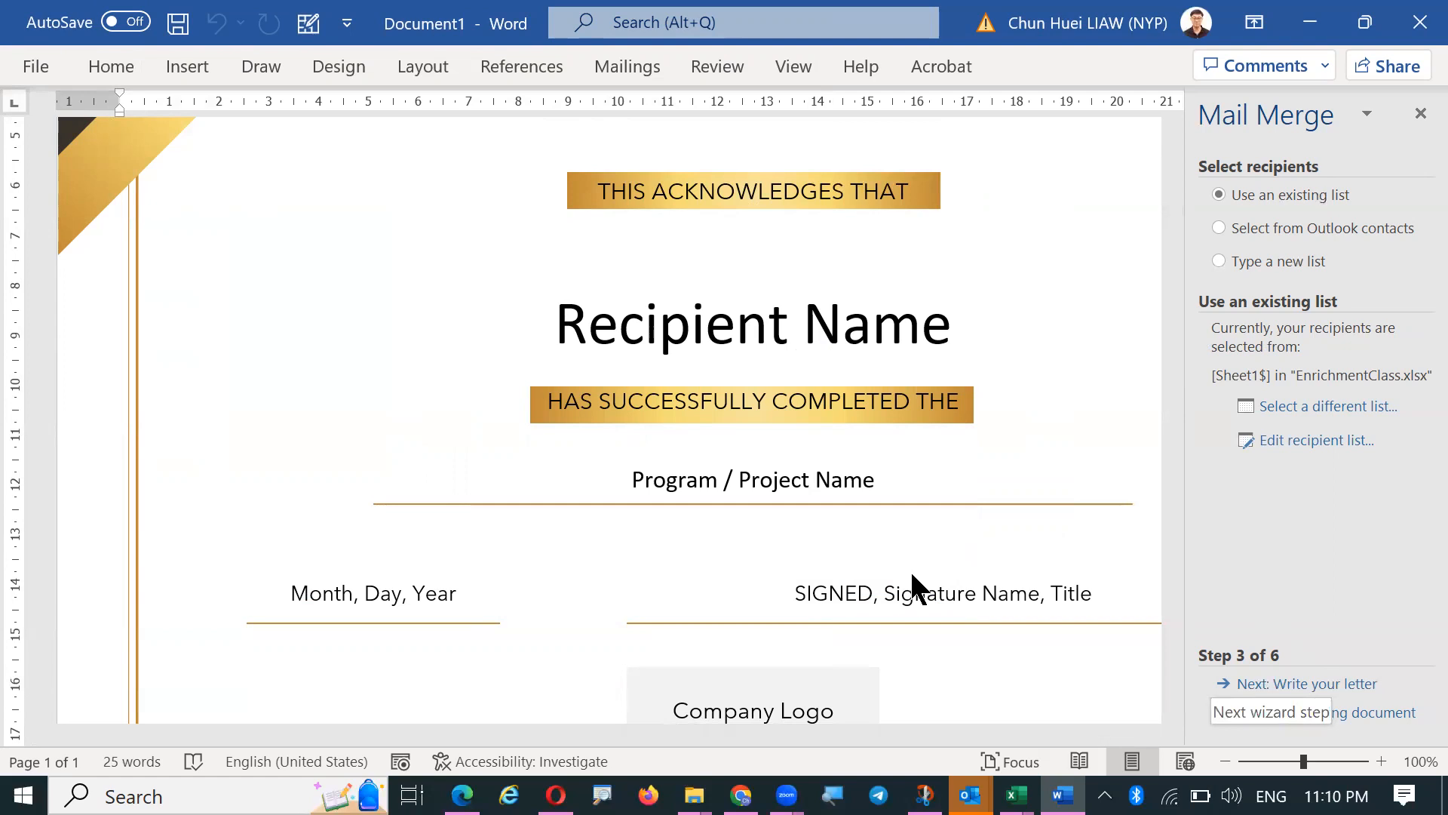
click(1338, 683)
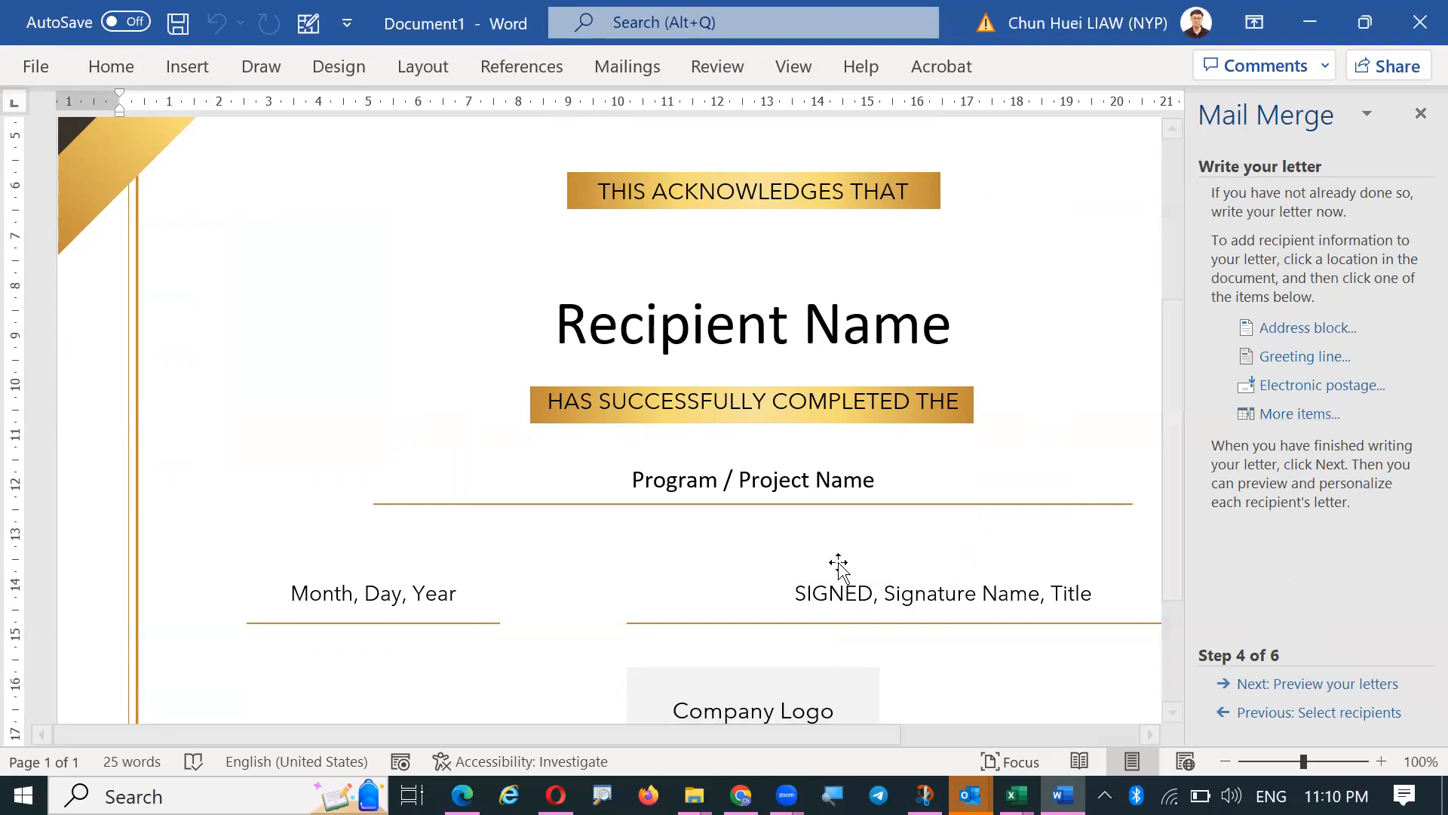
- Replace the "Recipient Name" placeholder on the certificate with the Recipient_Name merge field
triple_click(776, 332)
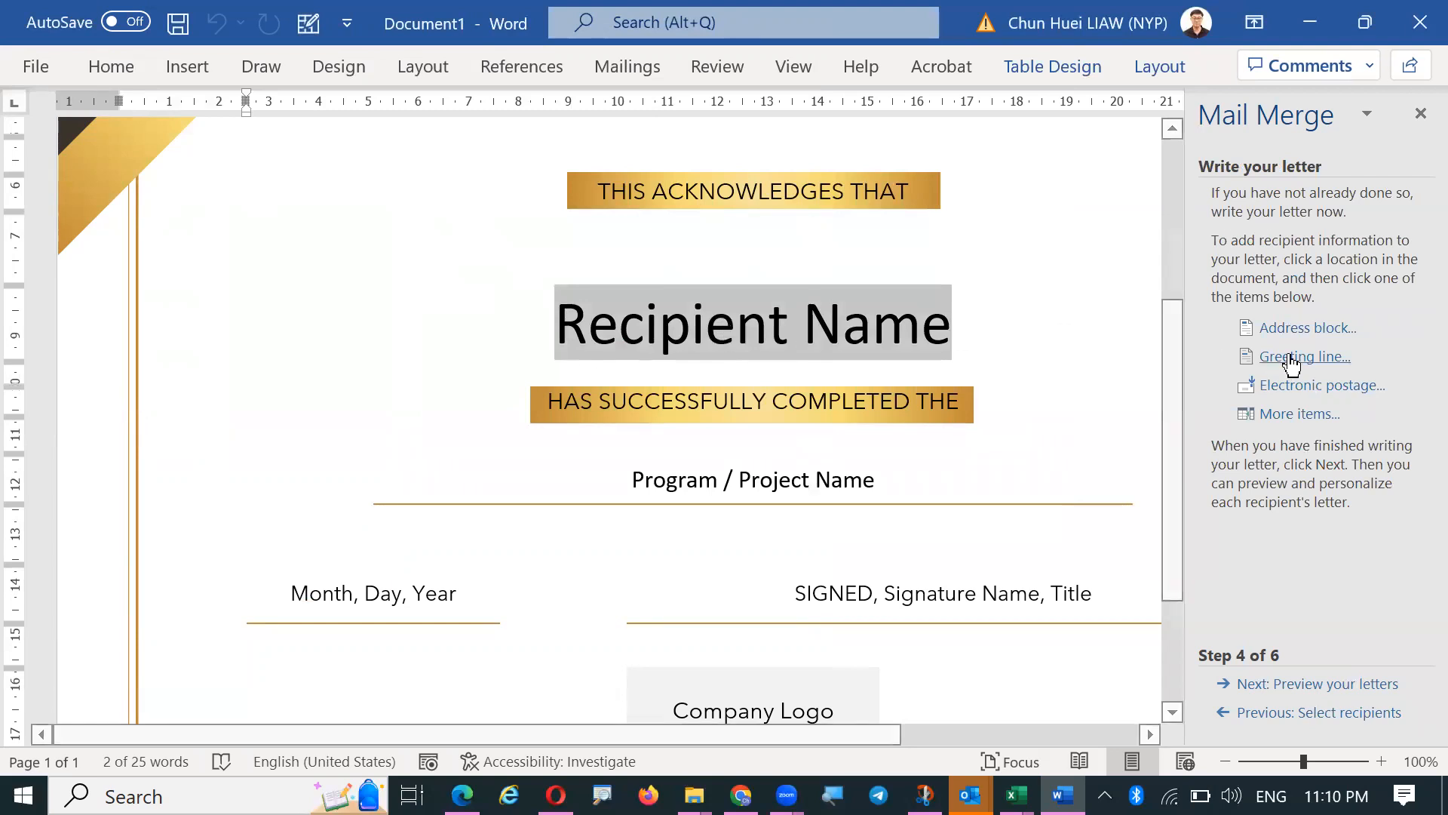
click(1296, 419)
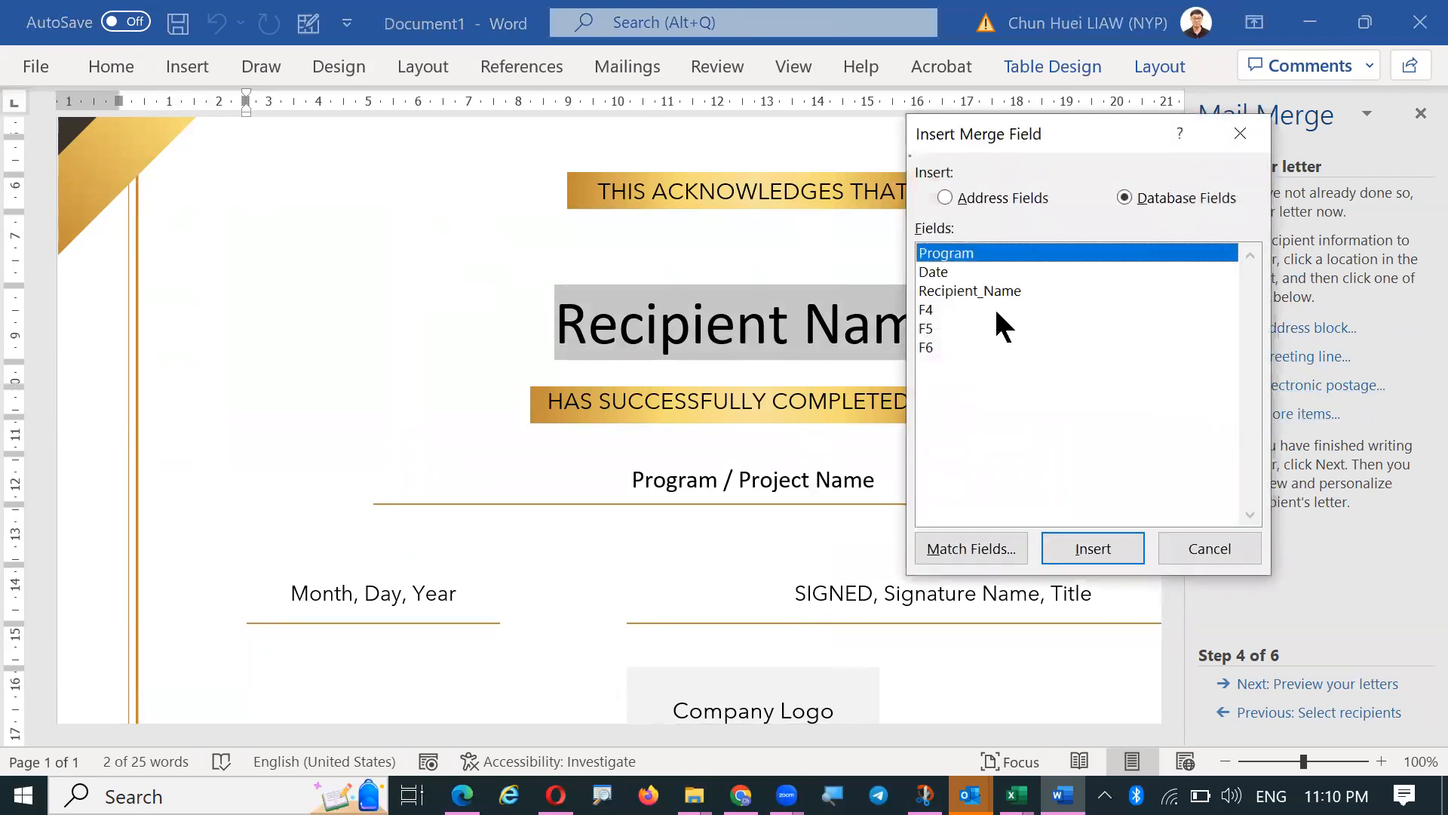
click(956, 290)
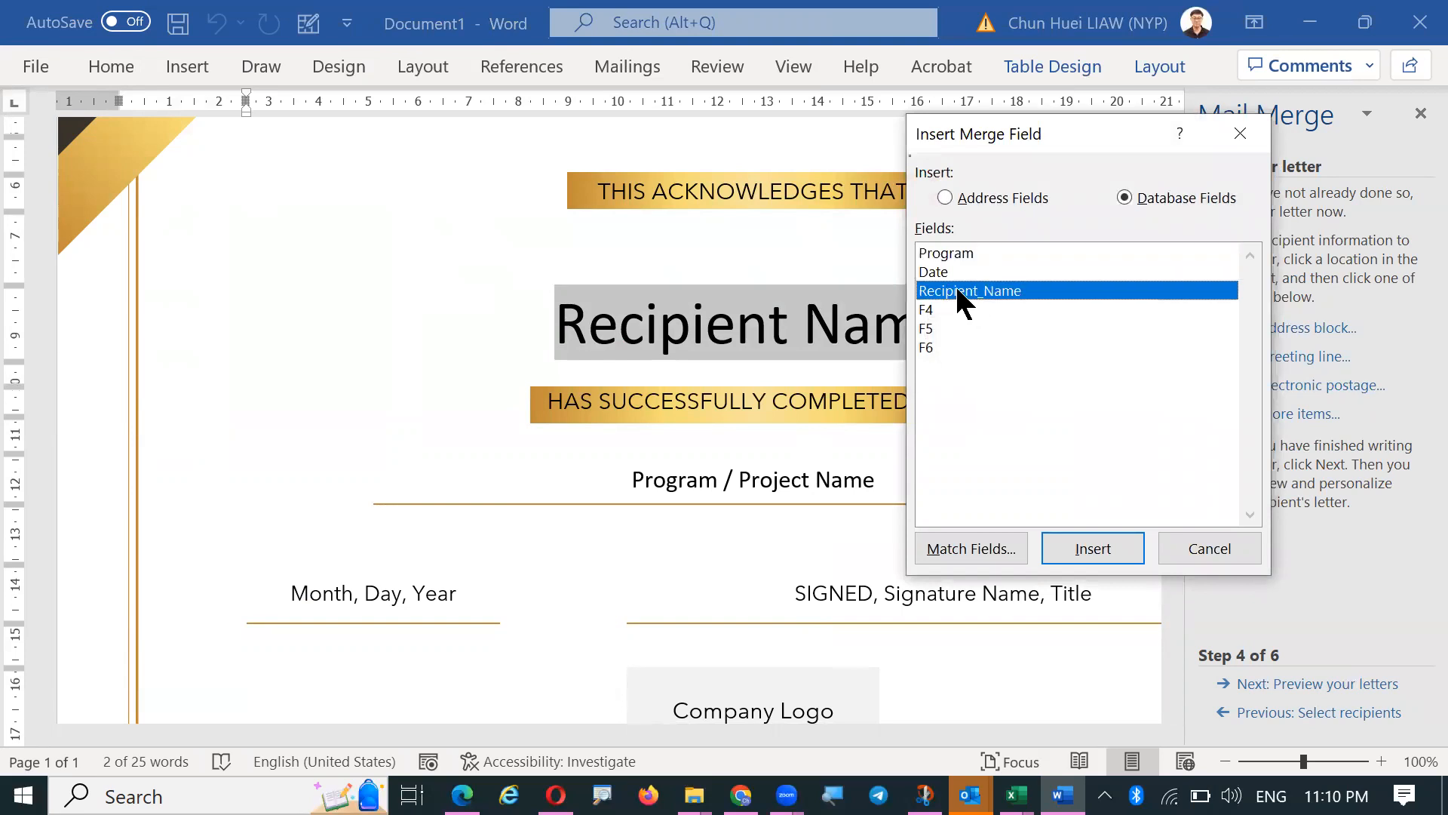
click(1092, 548)
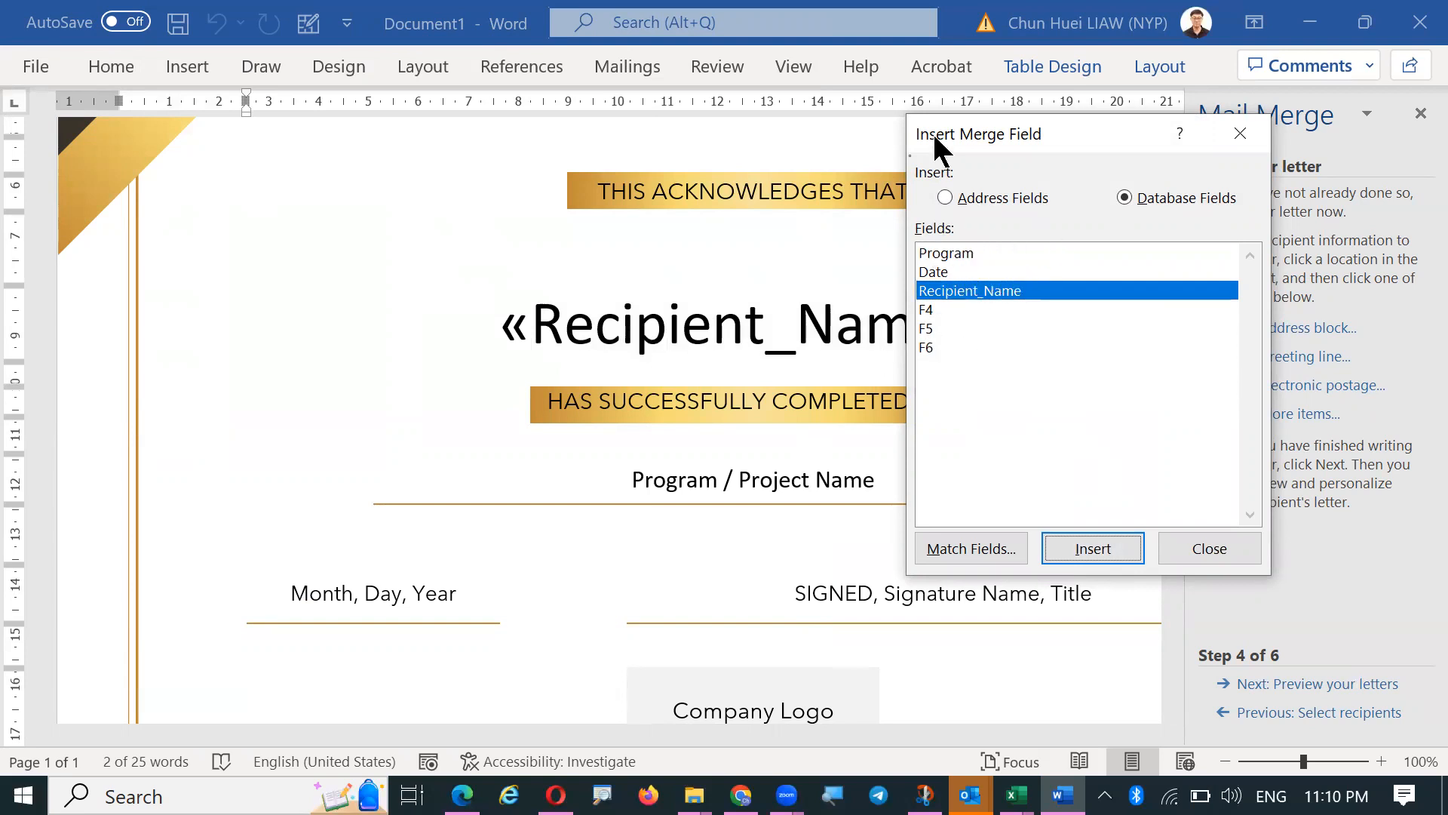
drag(1096, 133, 1169, 108)
click(799, 479)
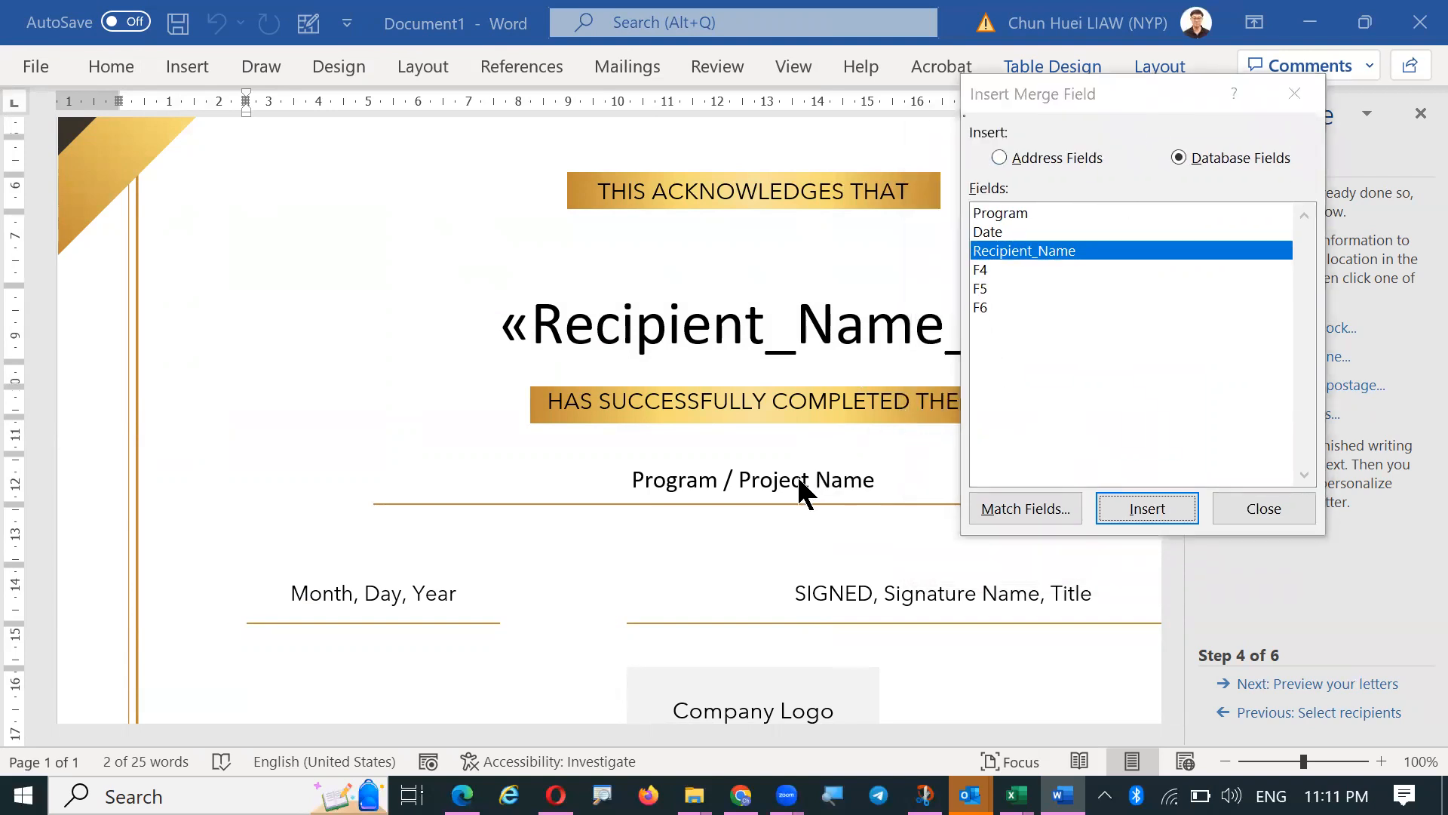
click(1262, 515)
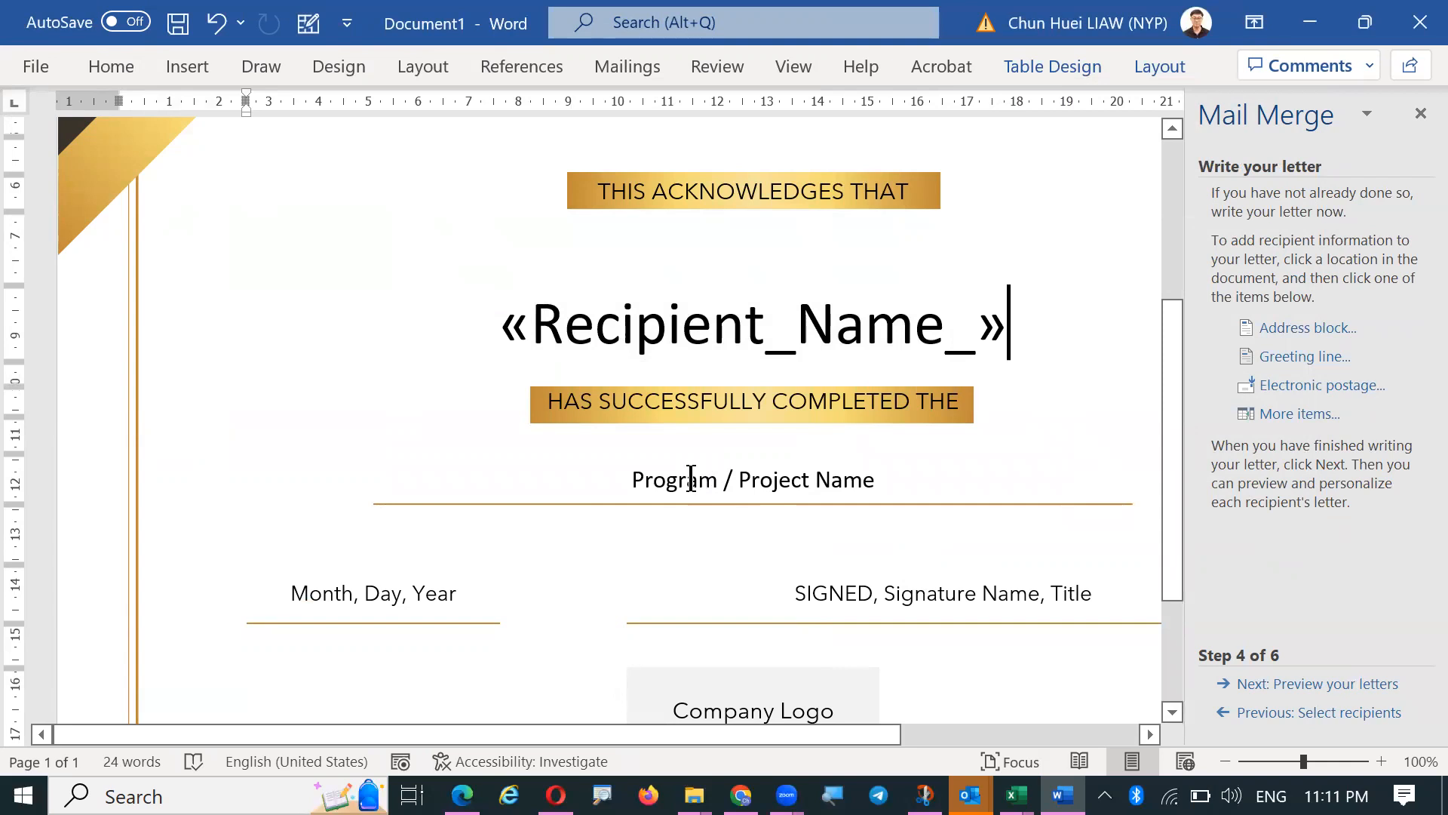
- Replace the "Program / Project Name" placeholder with the Program merge field, checking the program entries in the EnrichmentClass.xlsx sheet in Excel
click(651, 489)
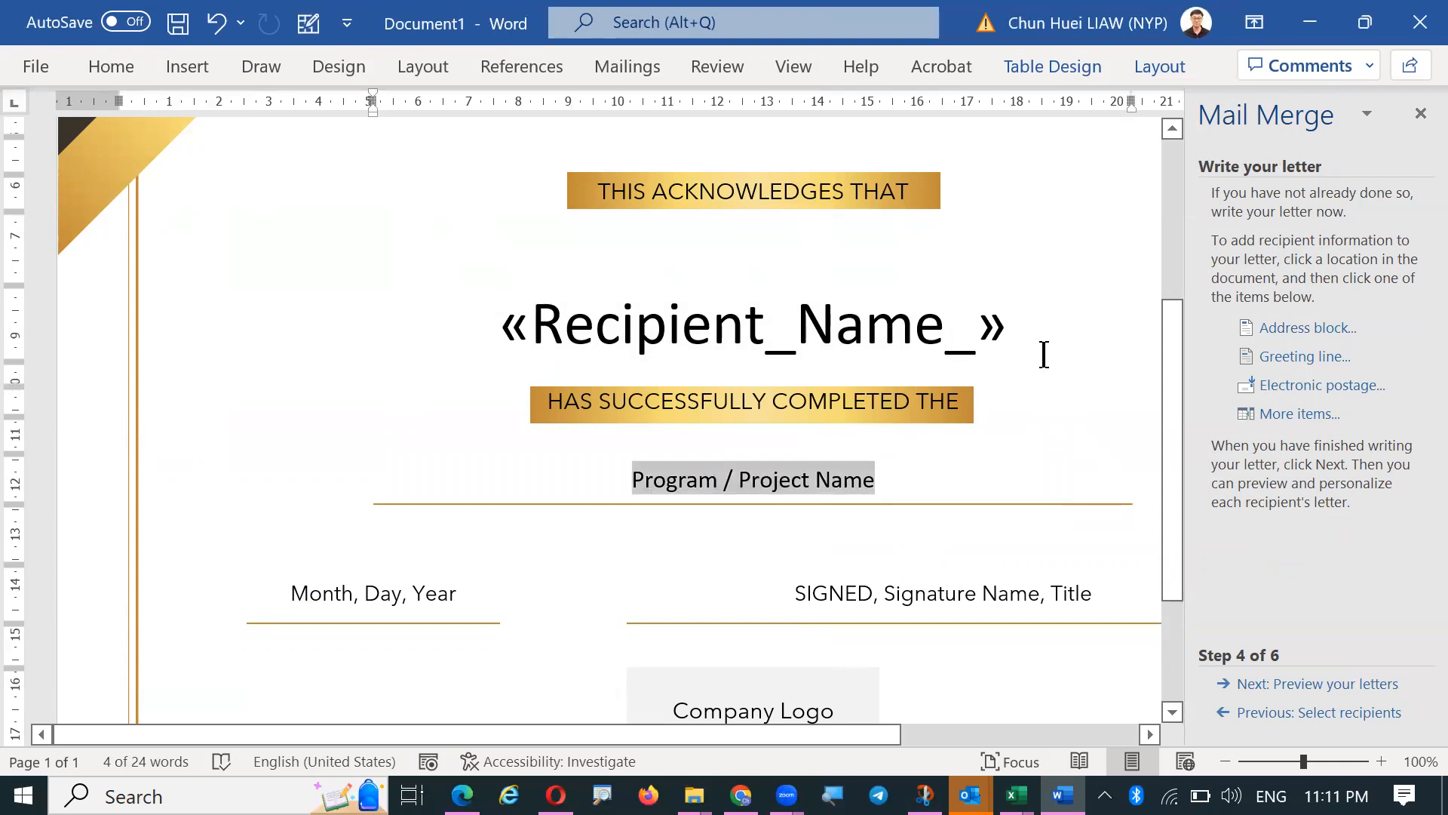
click(1016, 796)
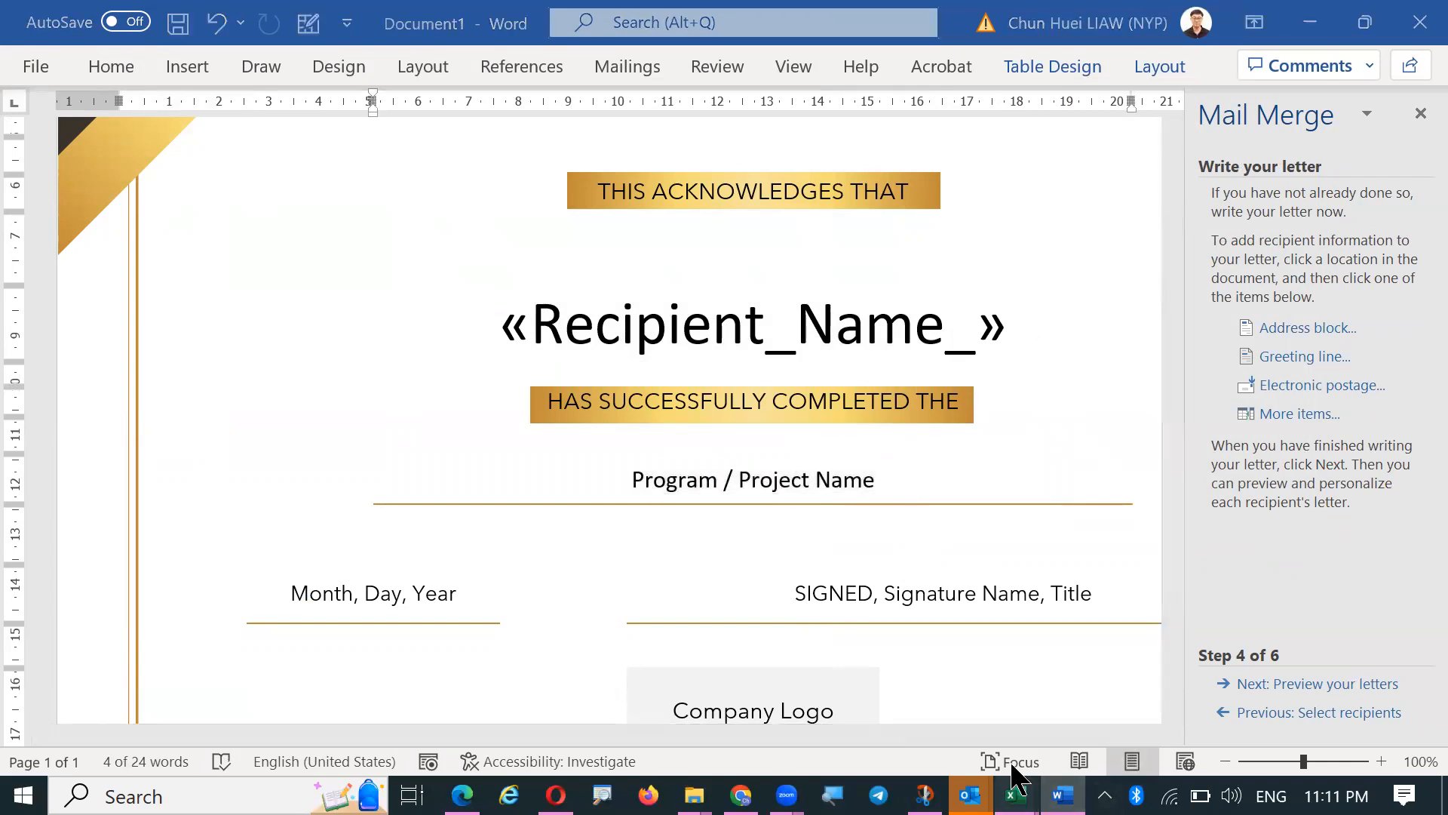
click(1160, 683)
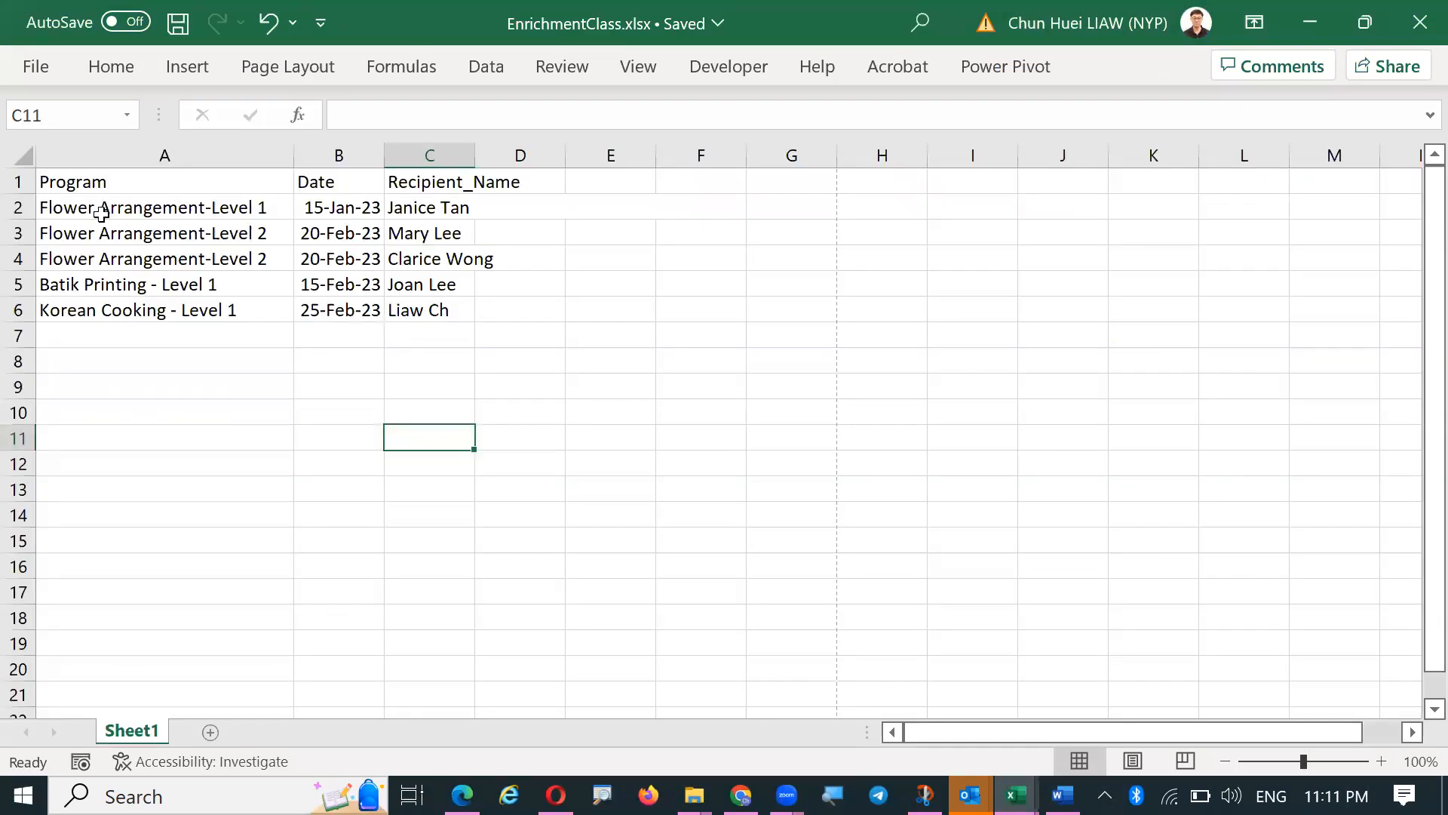
click(1310, 22)
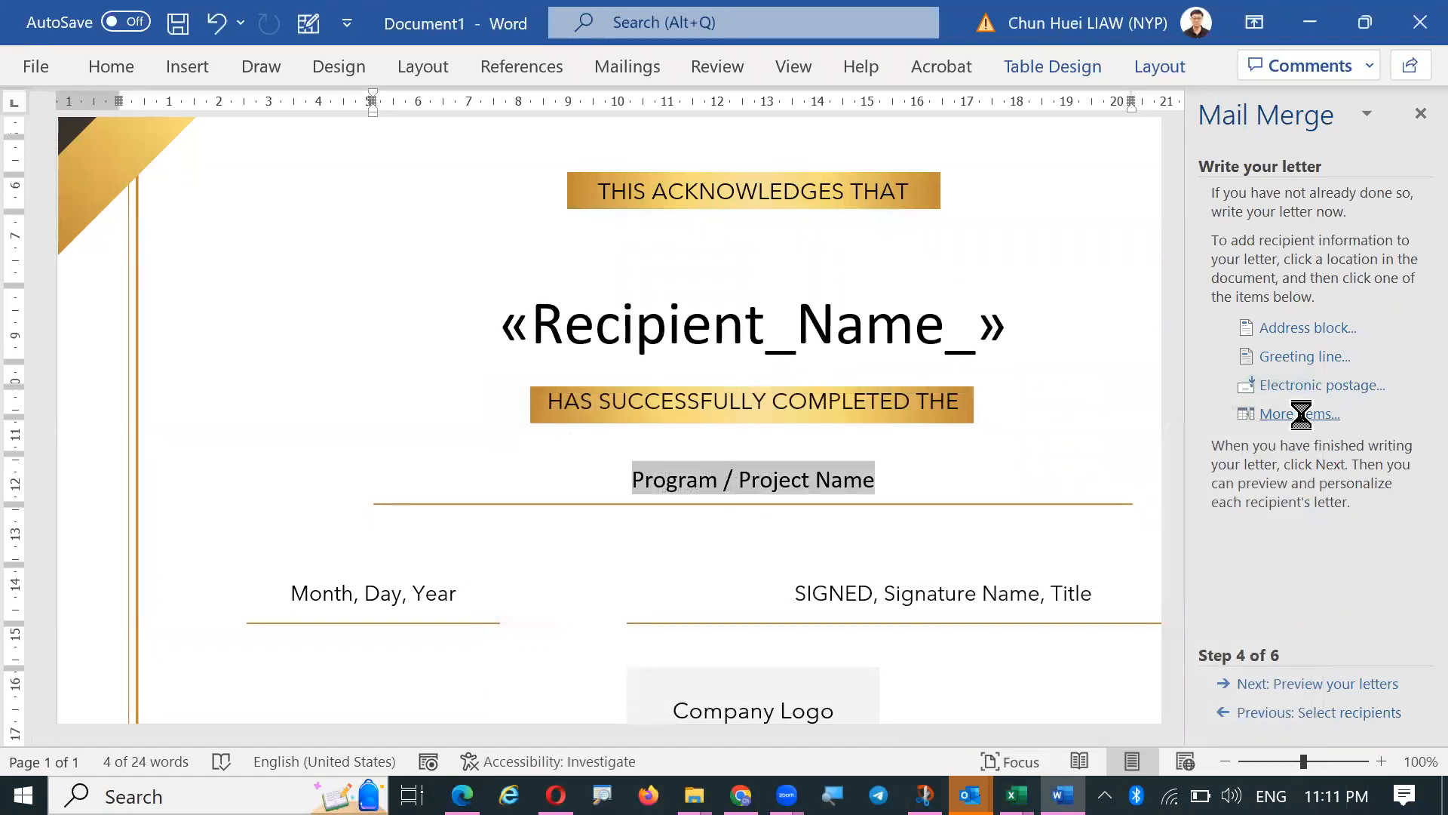
click(1286, 414)
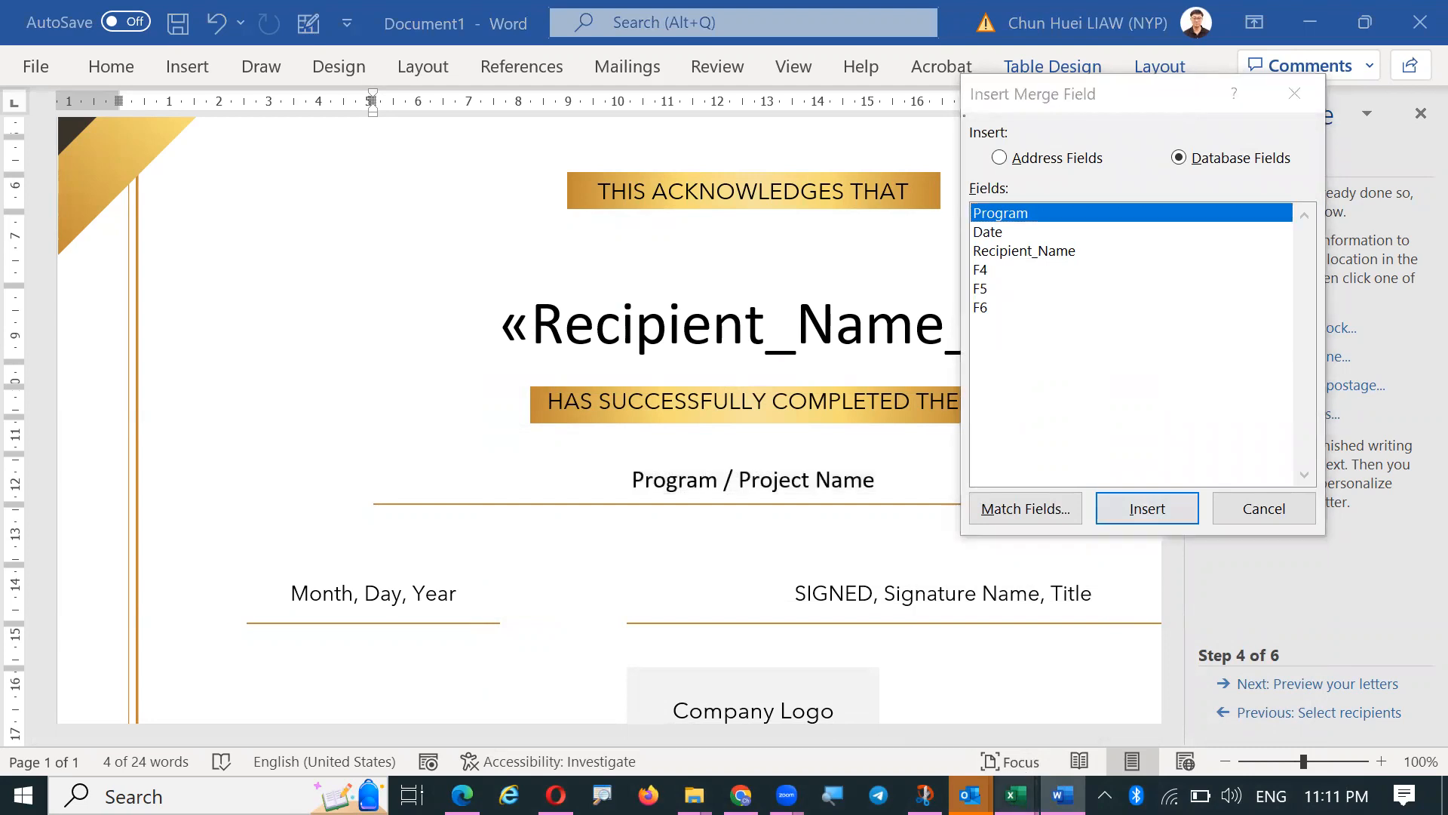
mouse_move(1016, 796)
click(1164, 704)
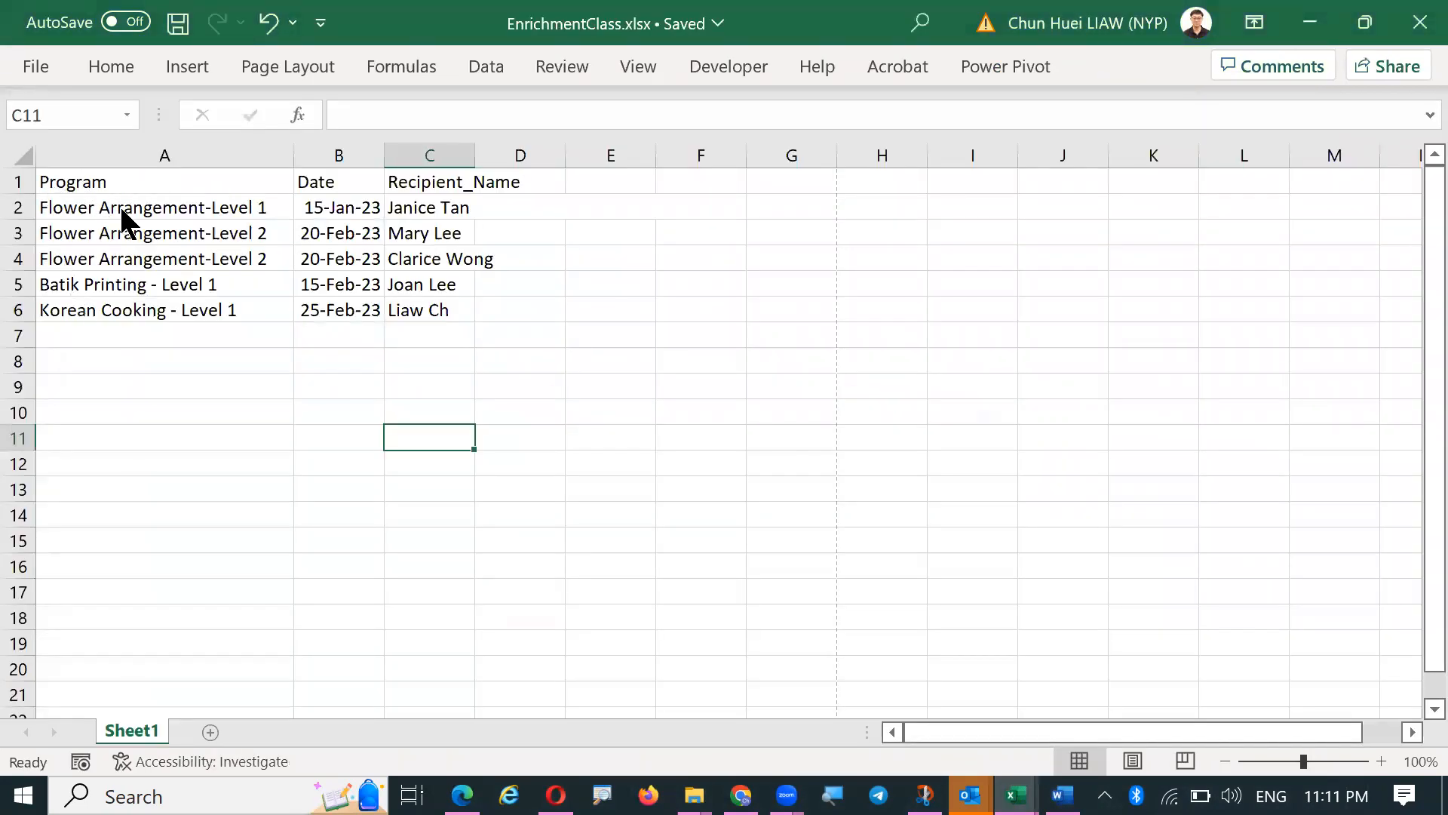
click(1311, 23)
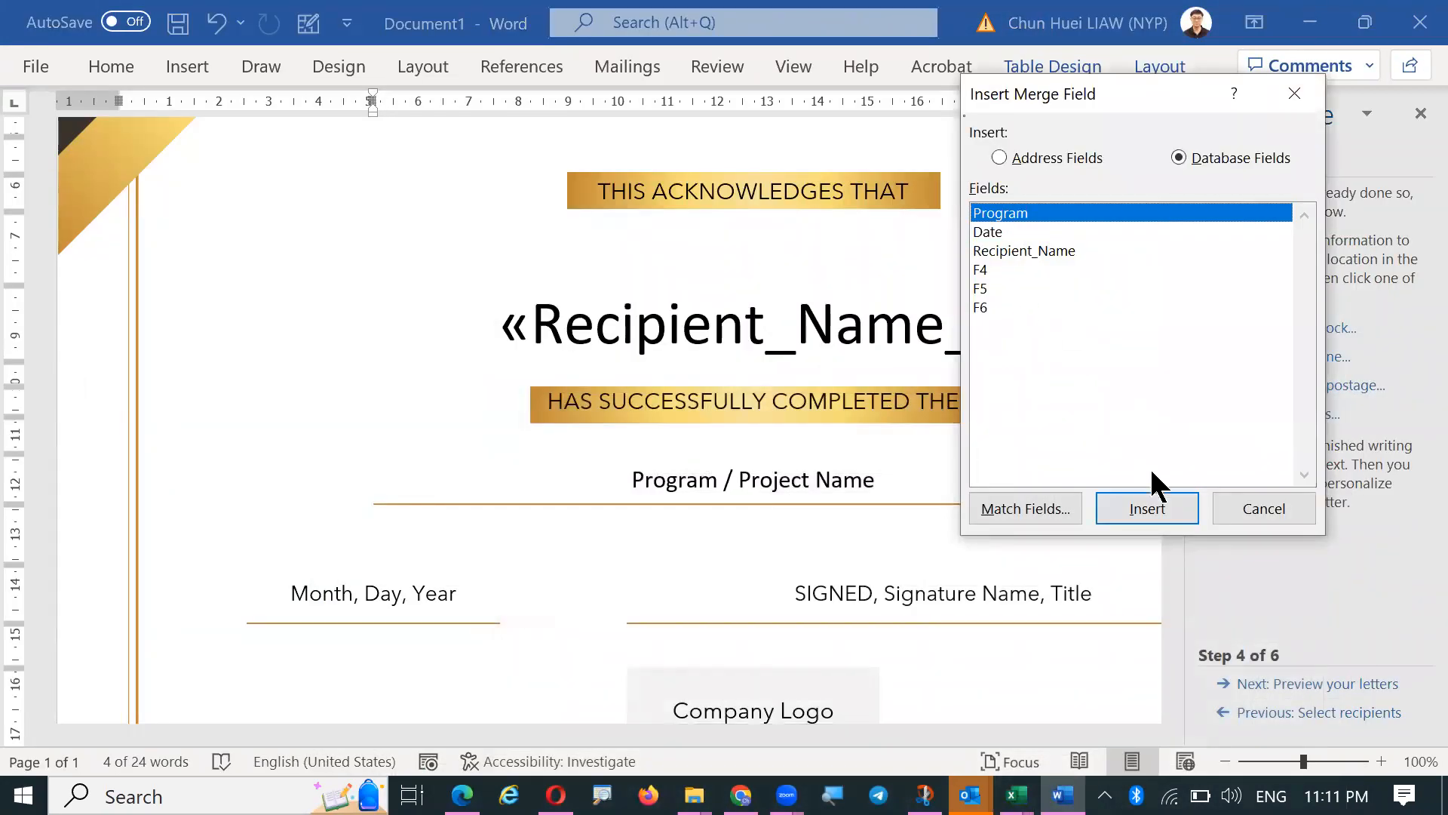
click(1142, 510)
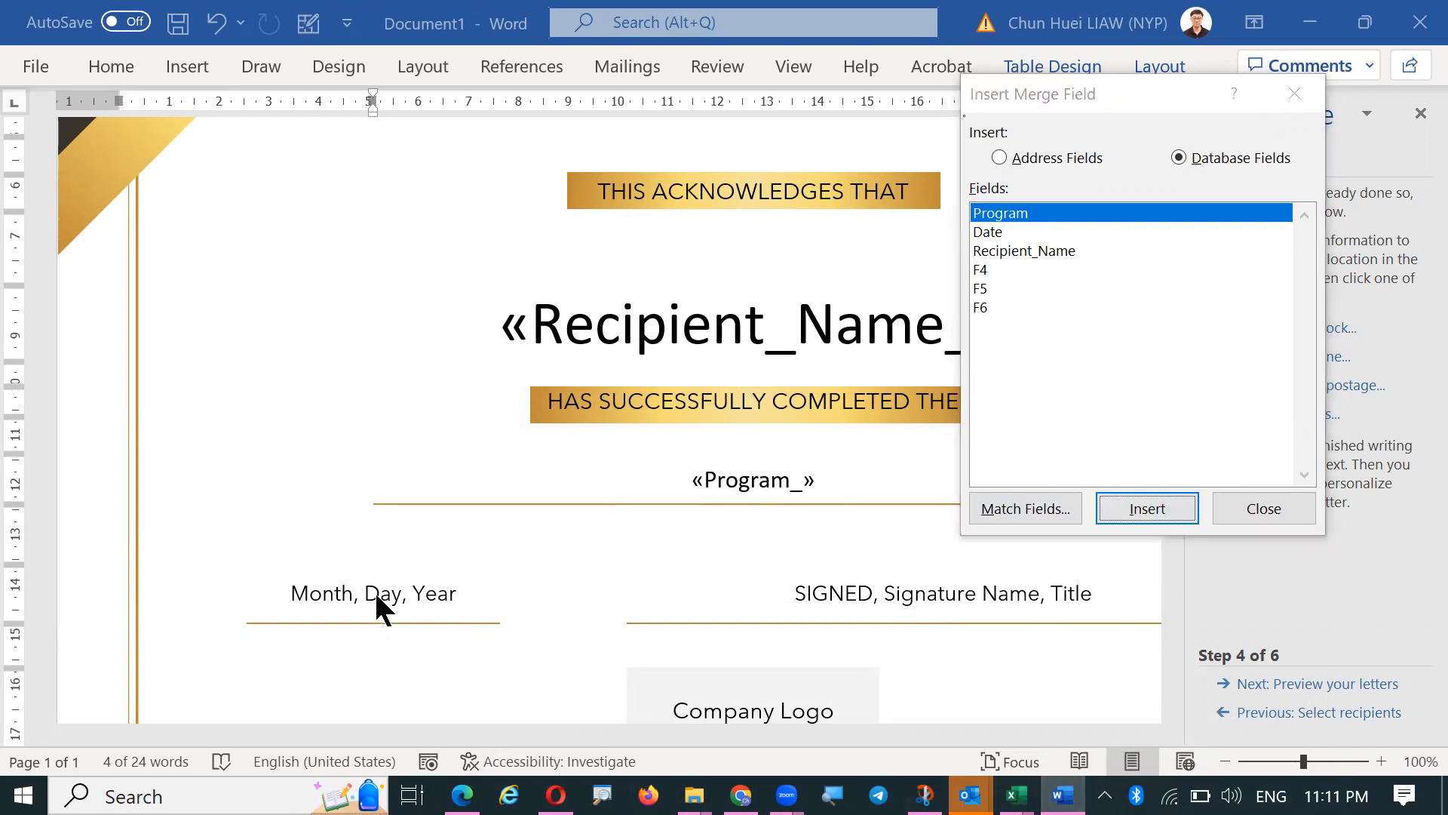
click(1281, 516)
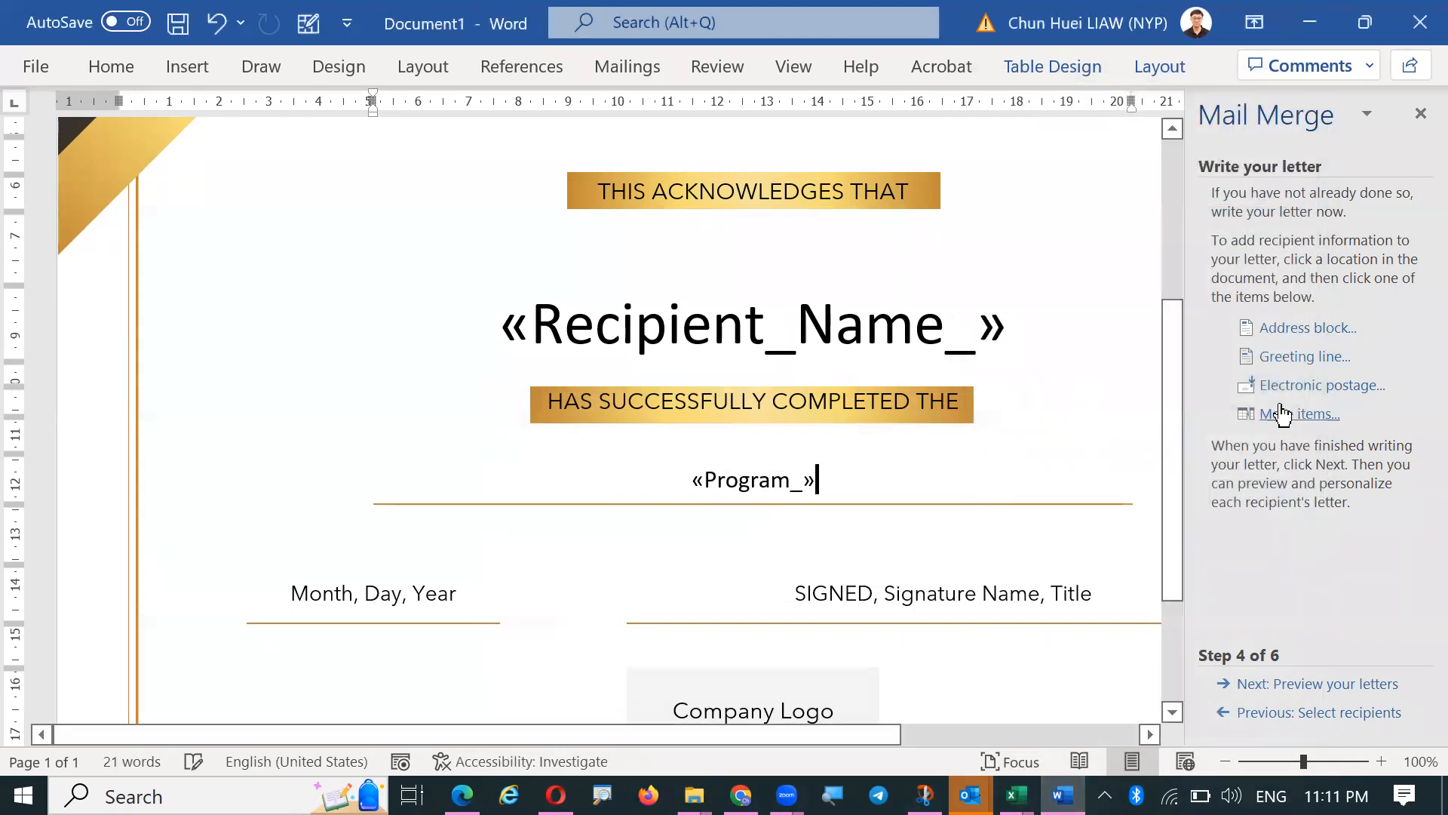
- Replace the "Month, Day, Year" placeholder on the certificate with the Date merge field
click(365, 596)
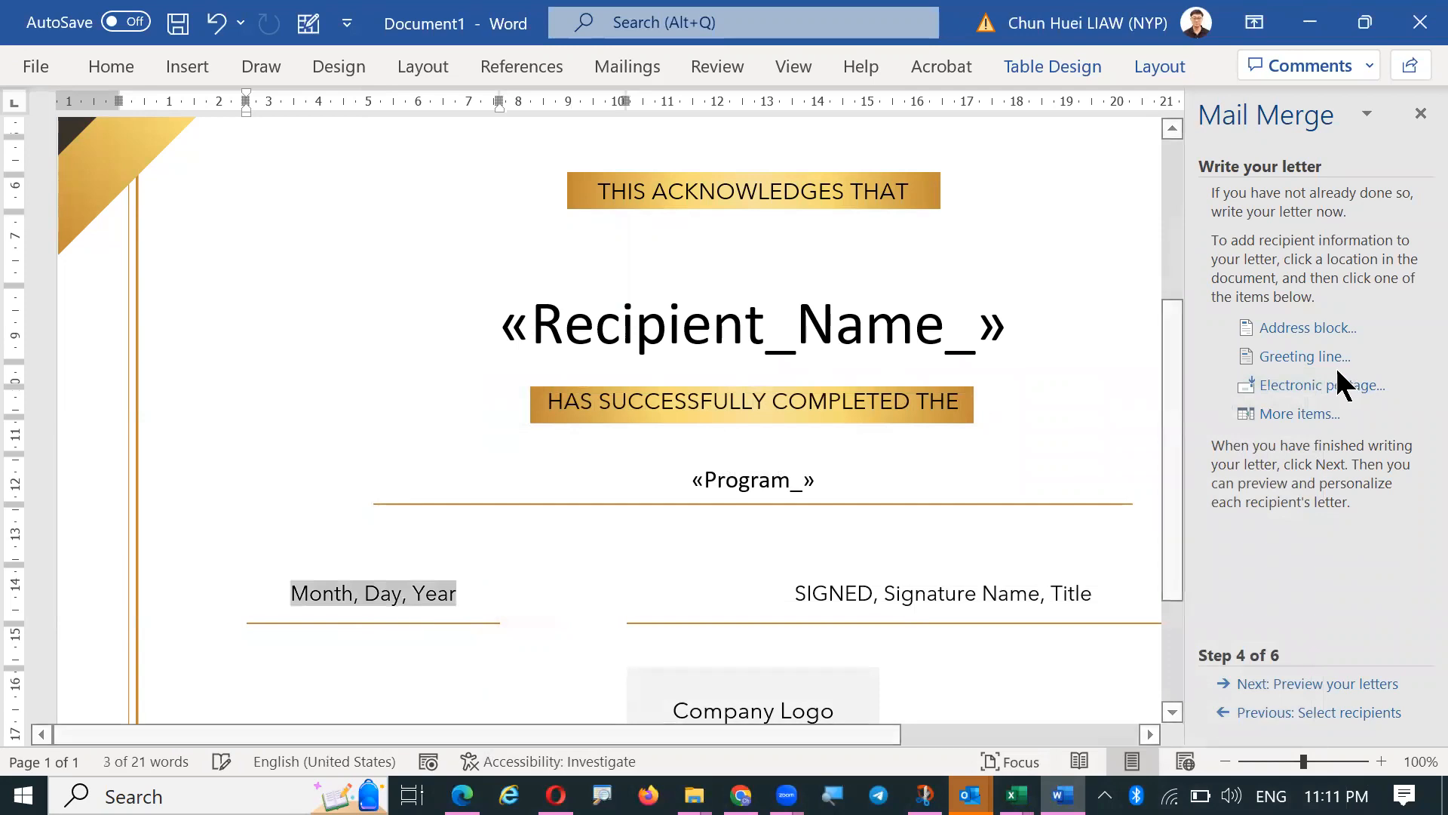
click(1282, 413)
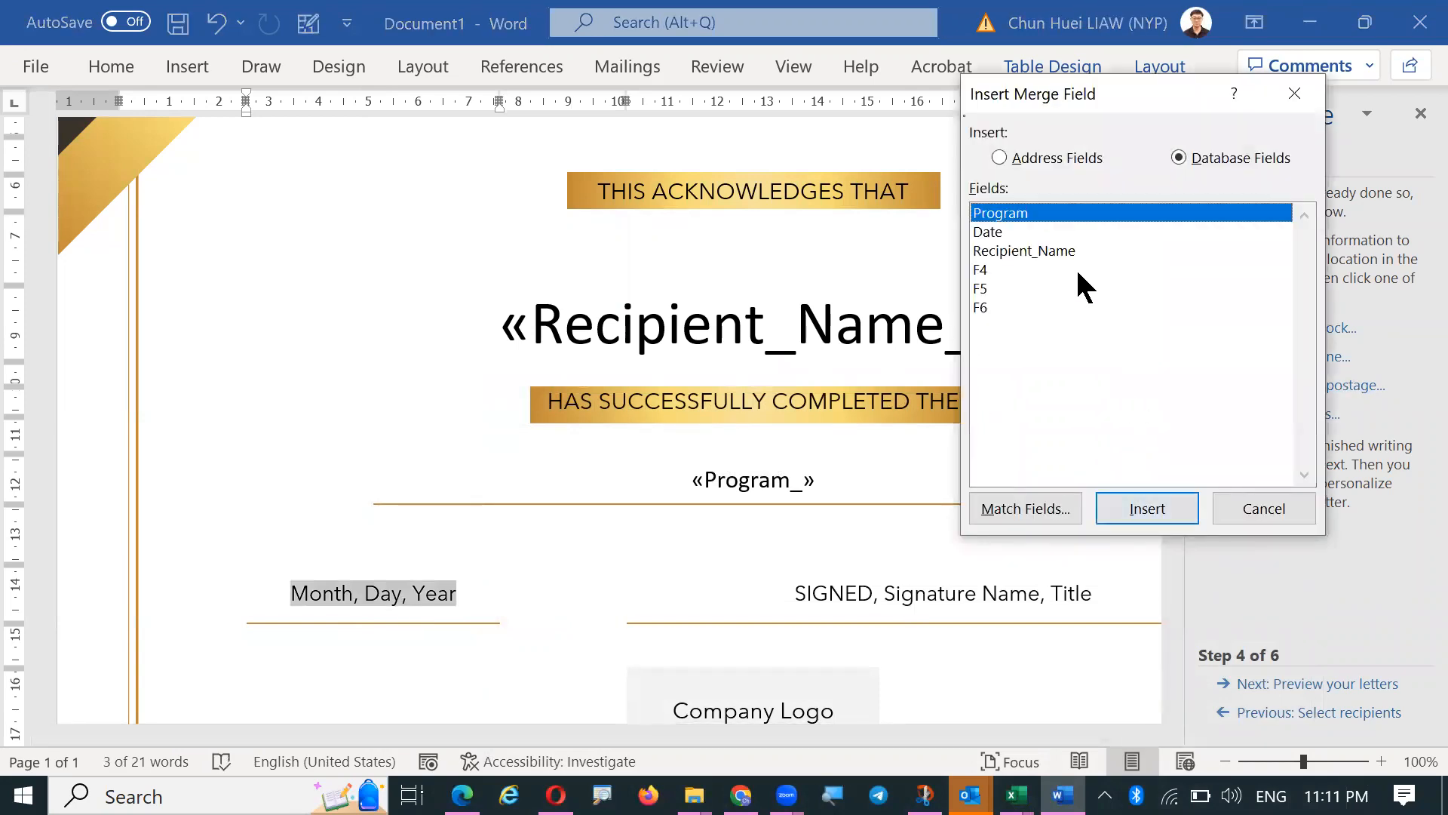
click(992, 233)
click(1146, 507)
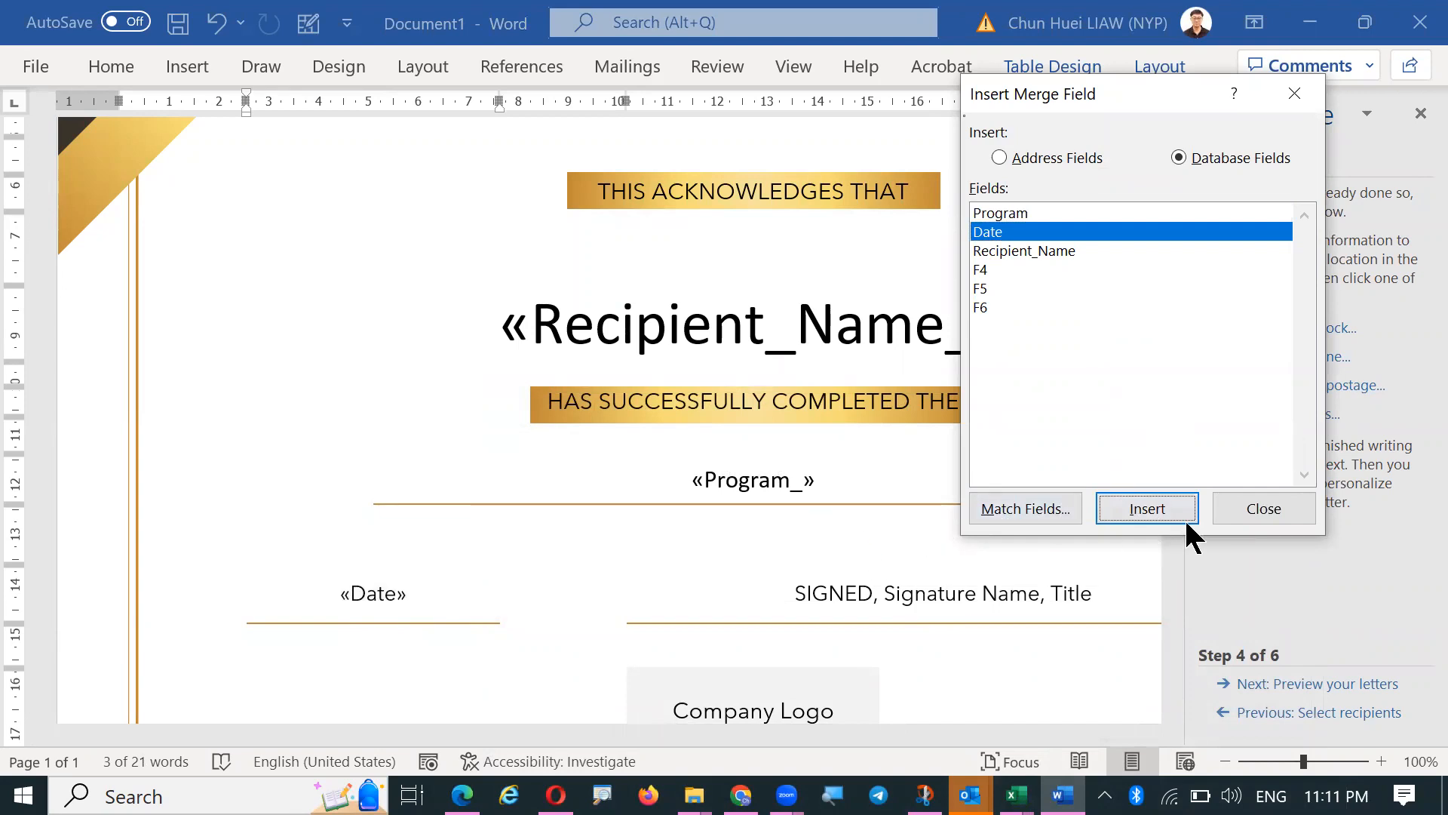
click(1264, 508)
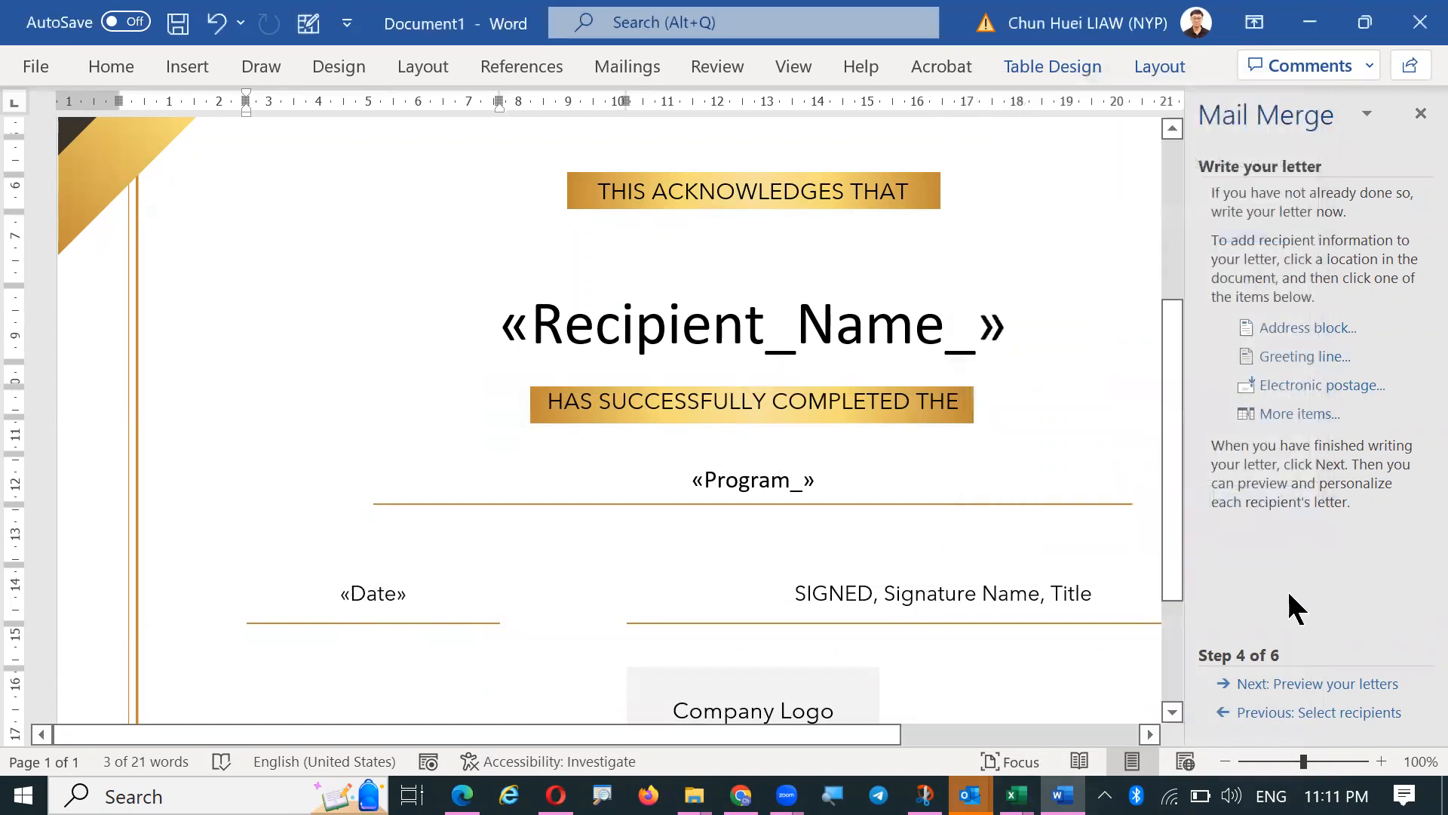
- Proceed to previewing the merged certificates, and switch to EnrichmentClass.xlsx in Excel to compare the first recipient's data
click(1340, 683)
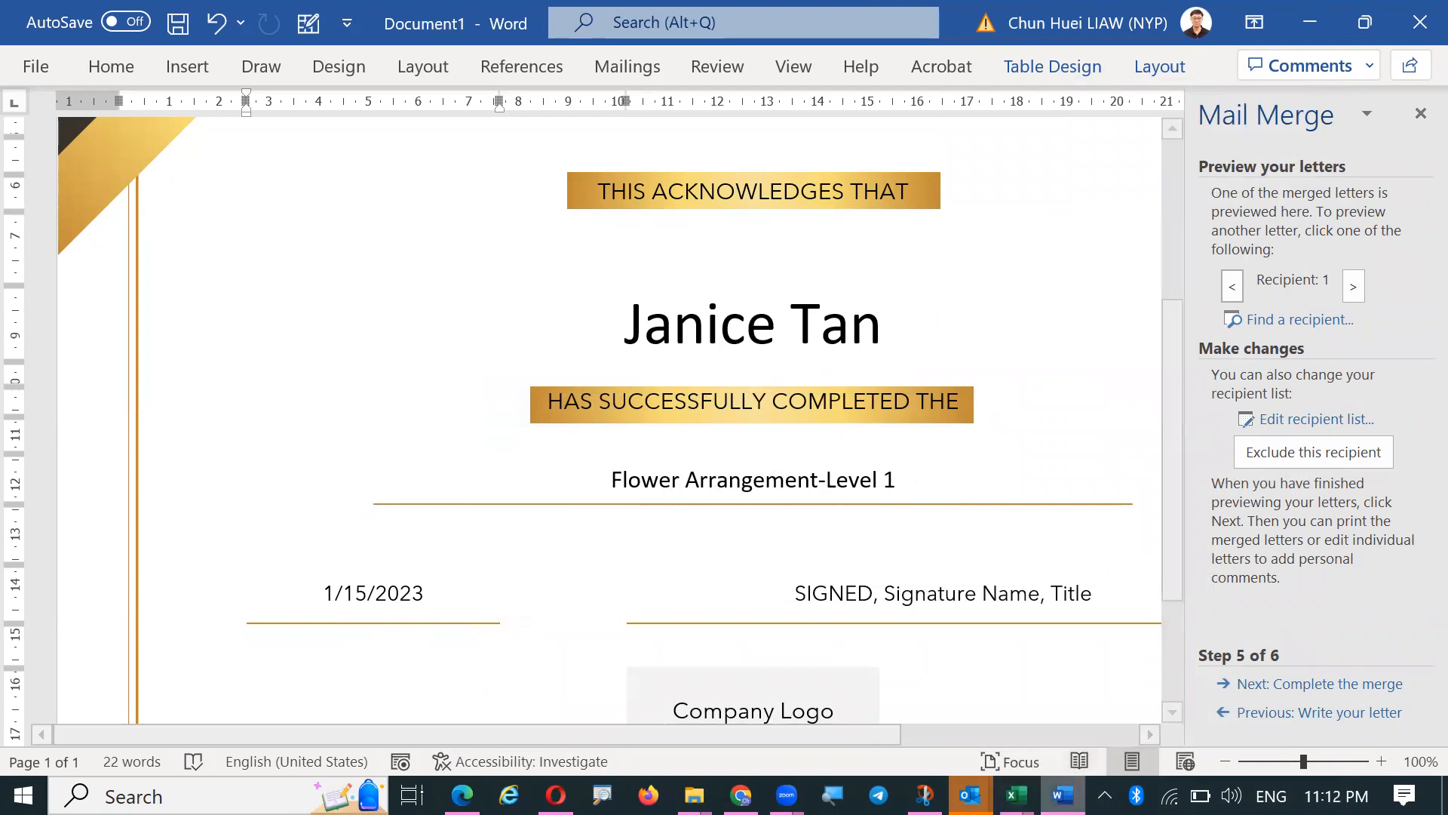
mouse_move(1016, 796)
click(1125, 711)
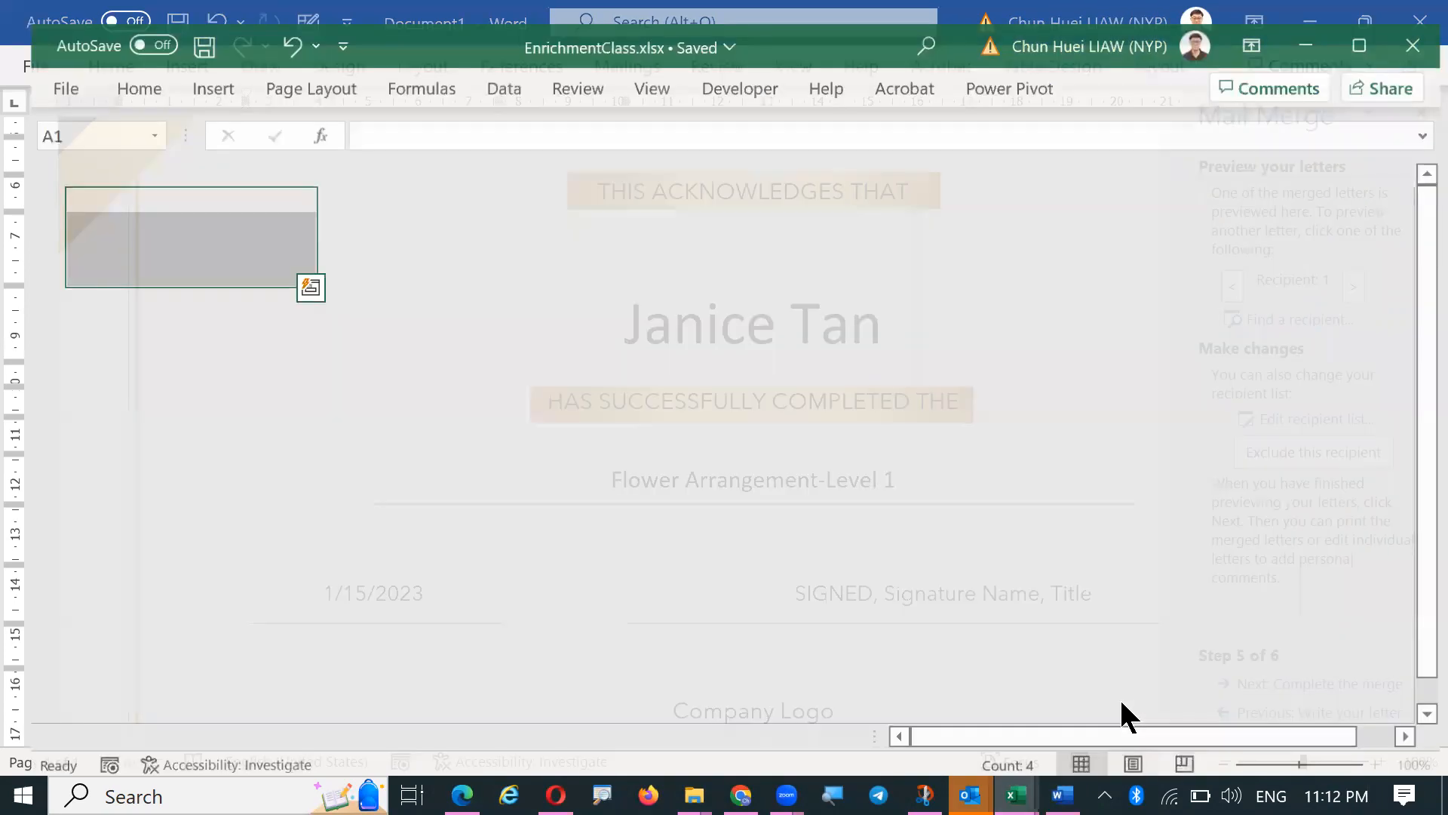